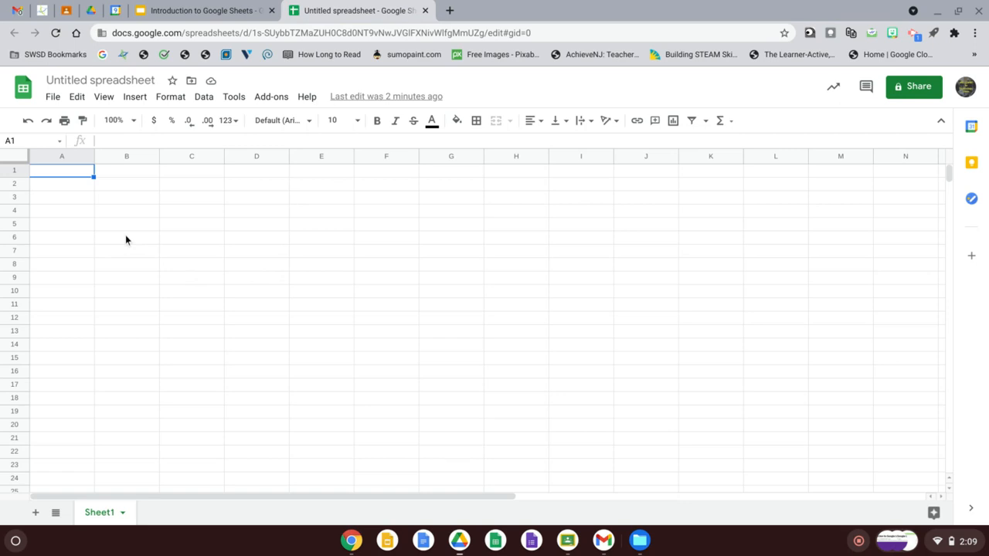
# - Examine the blank sheet's grid by selecting cell D11, columns B and F, and row 7
pyautogui.click(272, 309)
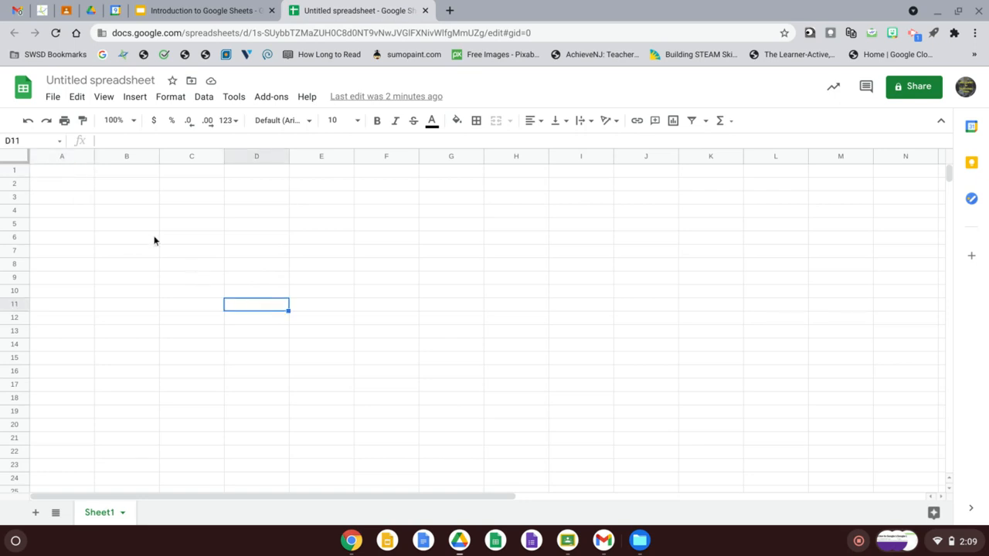
pyautogui.click(136, 162)
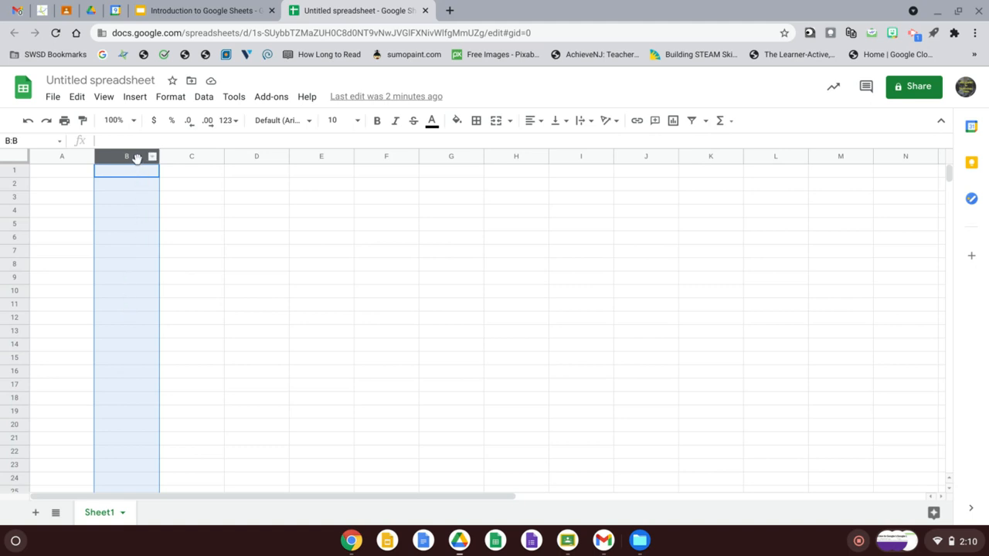
pyautogui.click(369, 159)
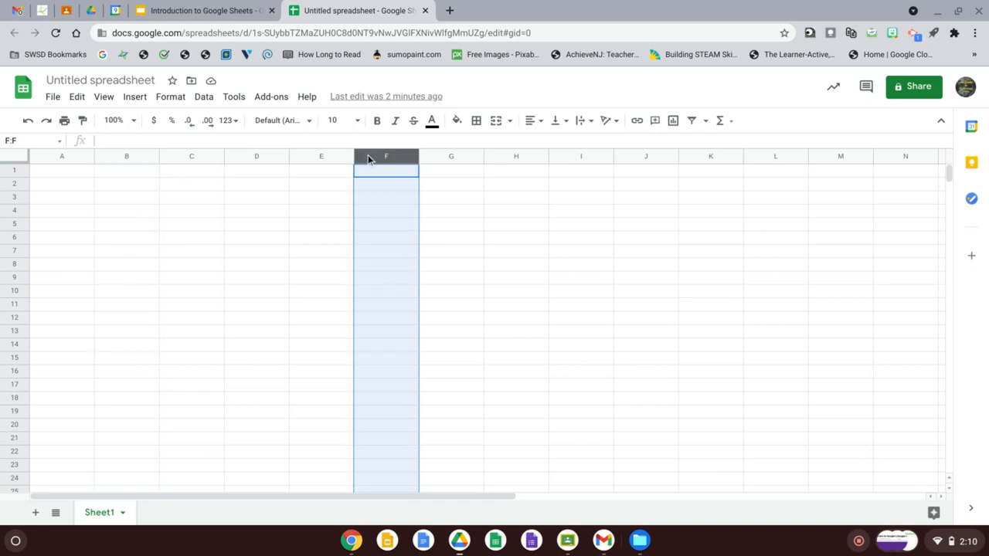
pyautogui.click(23, 252)
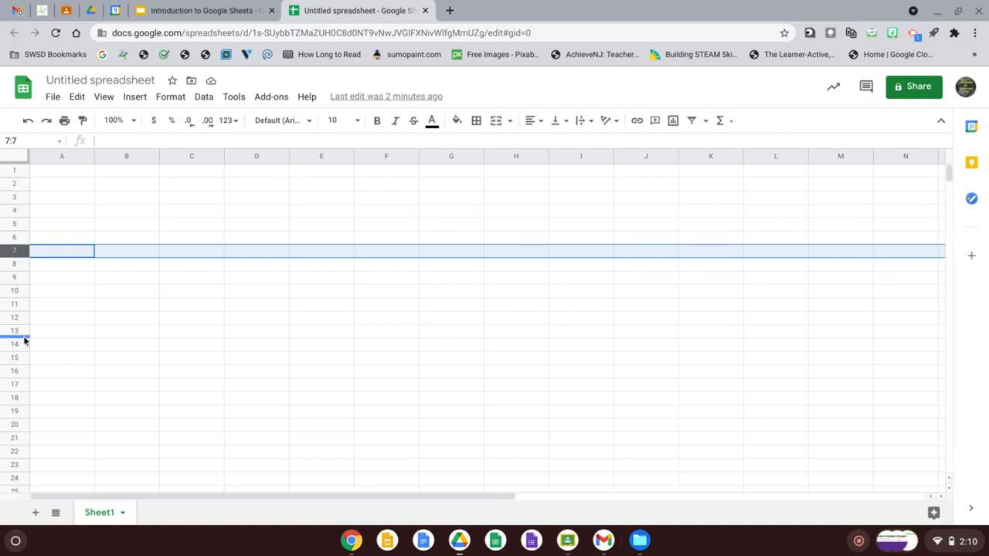
pyautogui.scroll(-3, 22, 373)
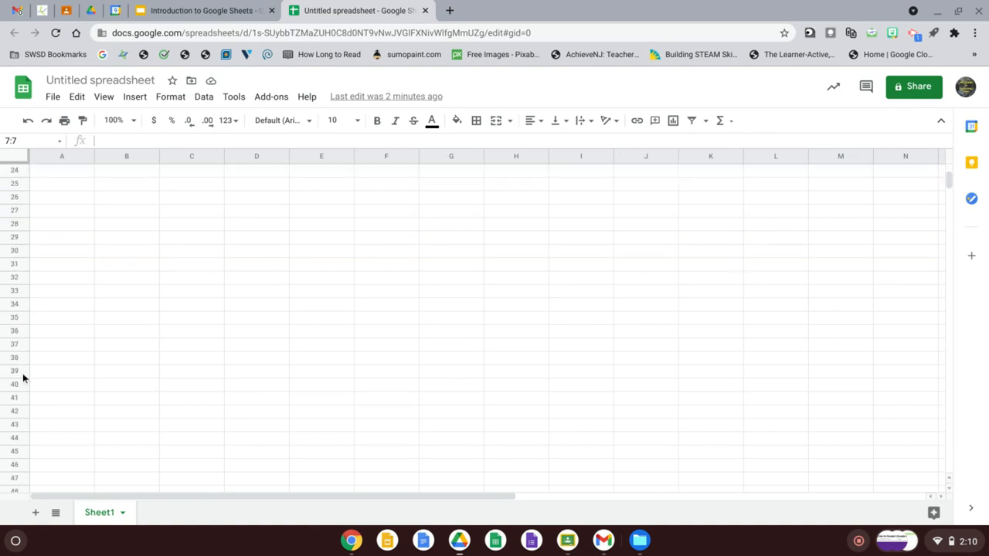
pyautogui.scroll(3, 22, 379)
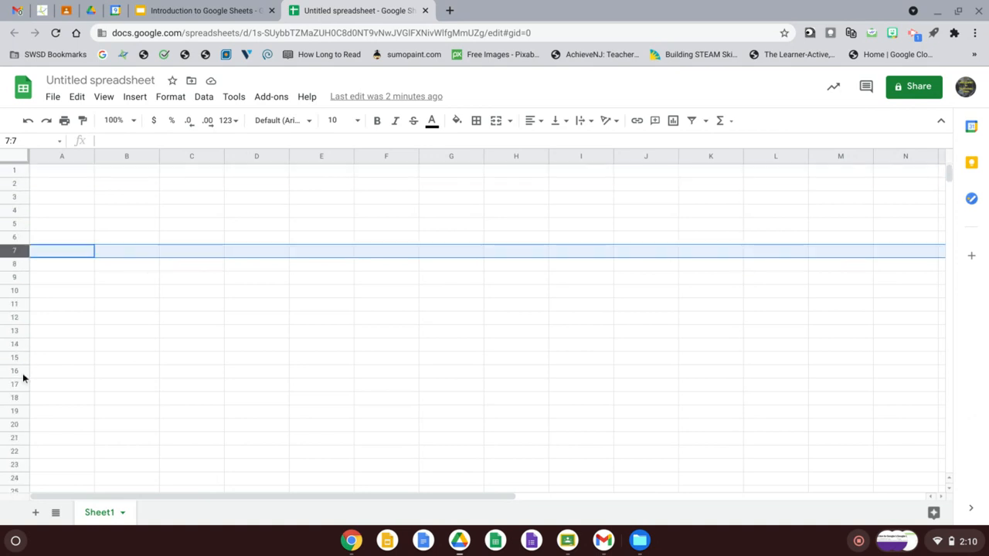
# - Try widening column C and making row 10 taller, and undo both size changes
pyautogui.click(199, 292)
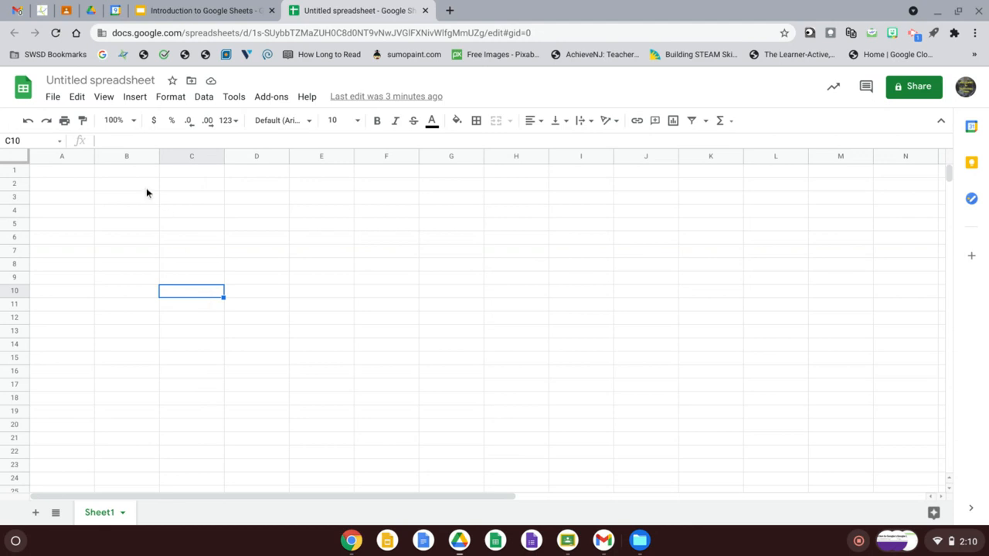
pyautogui.moveTo(223, 162); pyautogui.dragTo(312, 168)
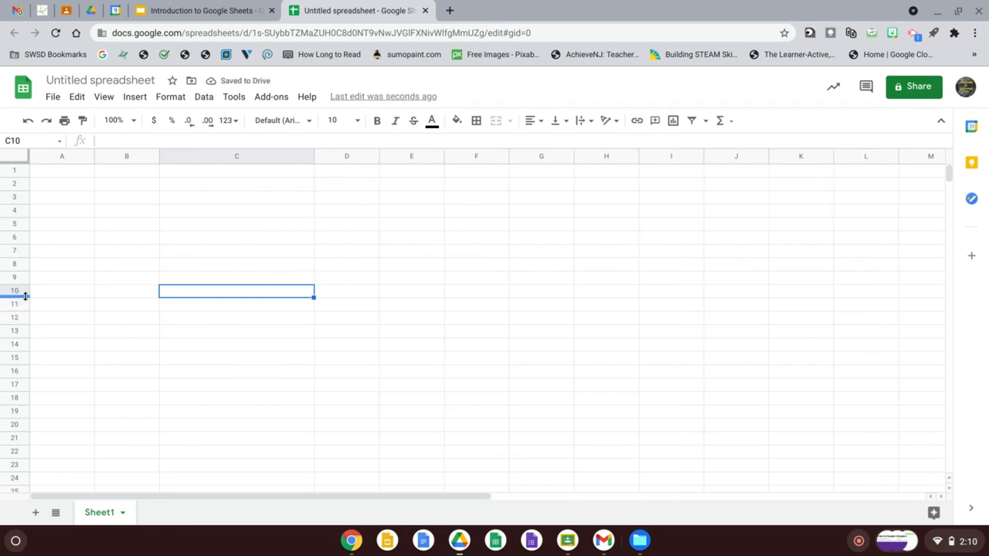
pyautogui.moveTo(25, 296); pyautogui.dragTo(25, 336)
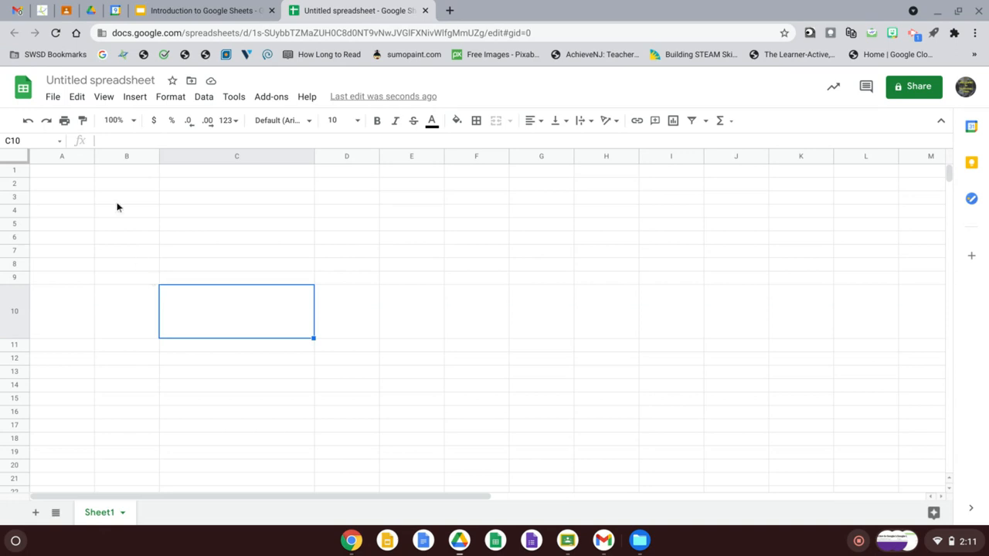
pyautogui.click(28, 122)
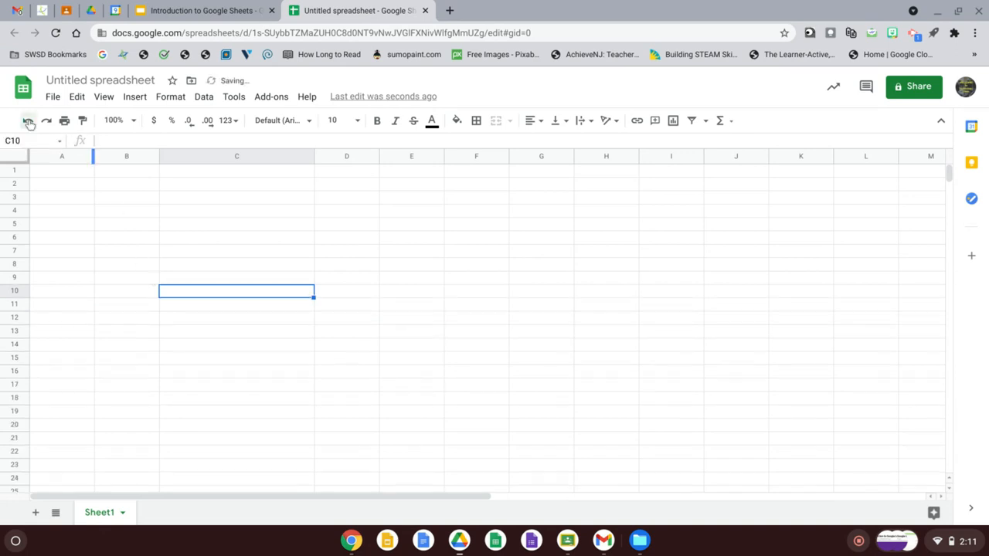
pyautogui.click(28, 122)
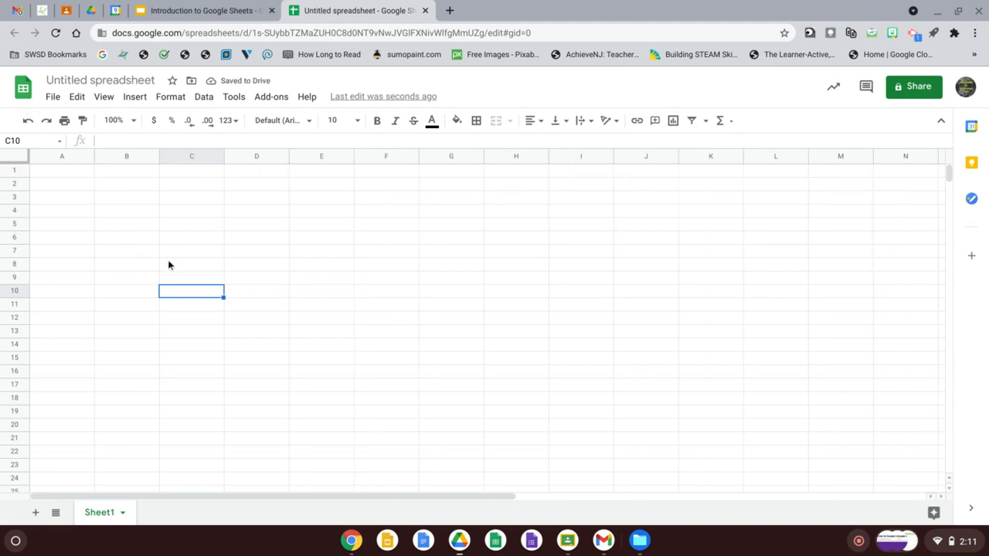
# - Enter the headers "Name" in A1 and "How many days a week do you excercise?" in B1
pyautogui.click(80, 176)
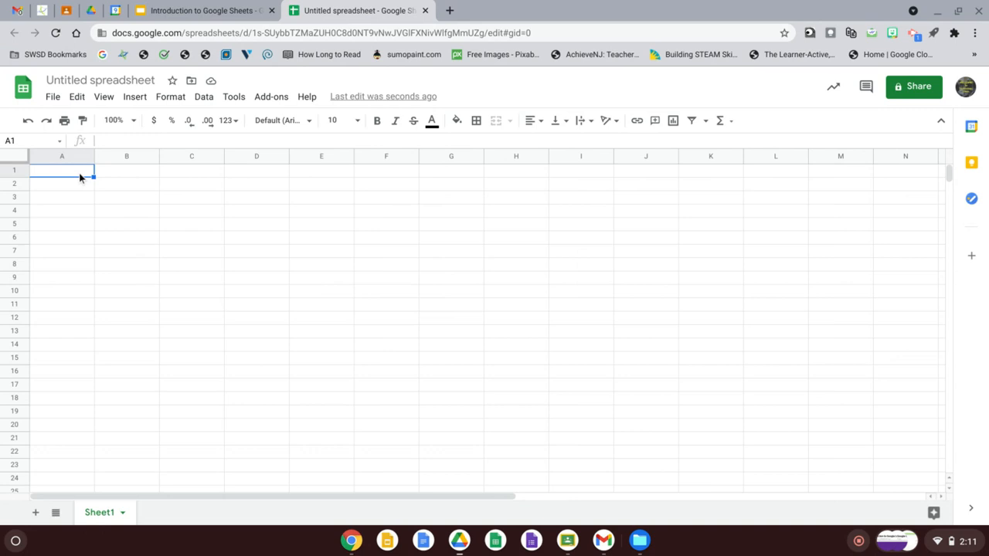
pyautogui.write('Name')
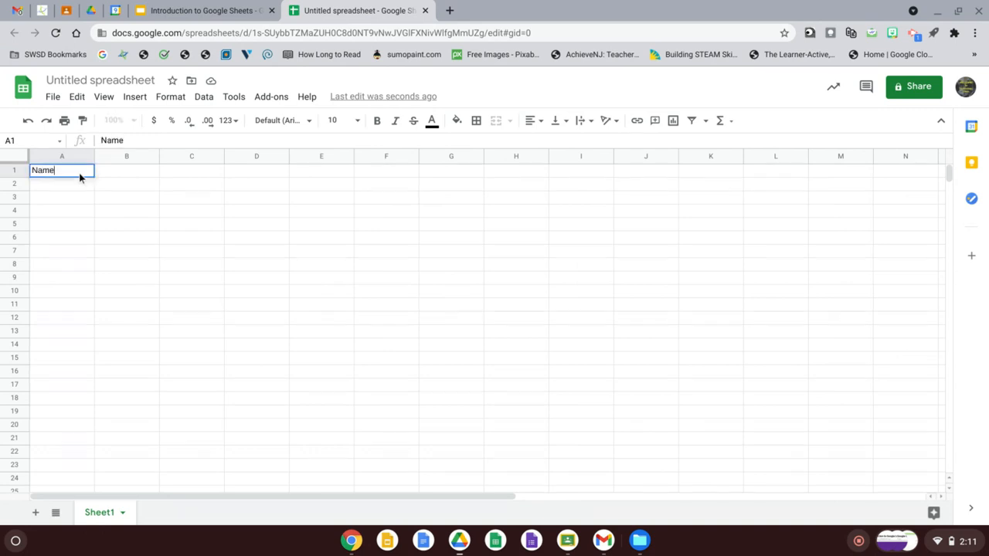
pyautogui.click(130, 176)
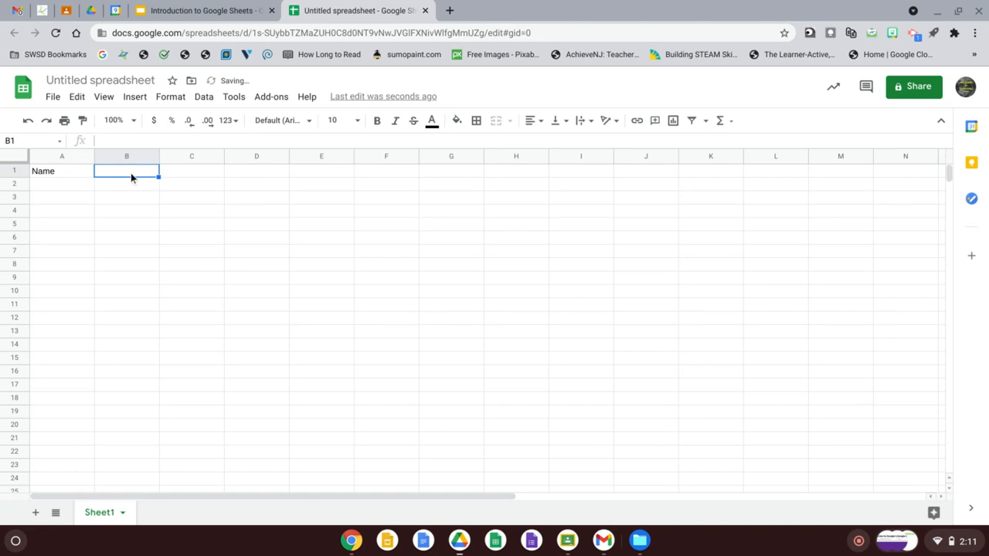
pyautogui.write('How')
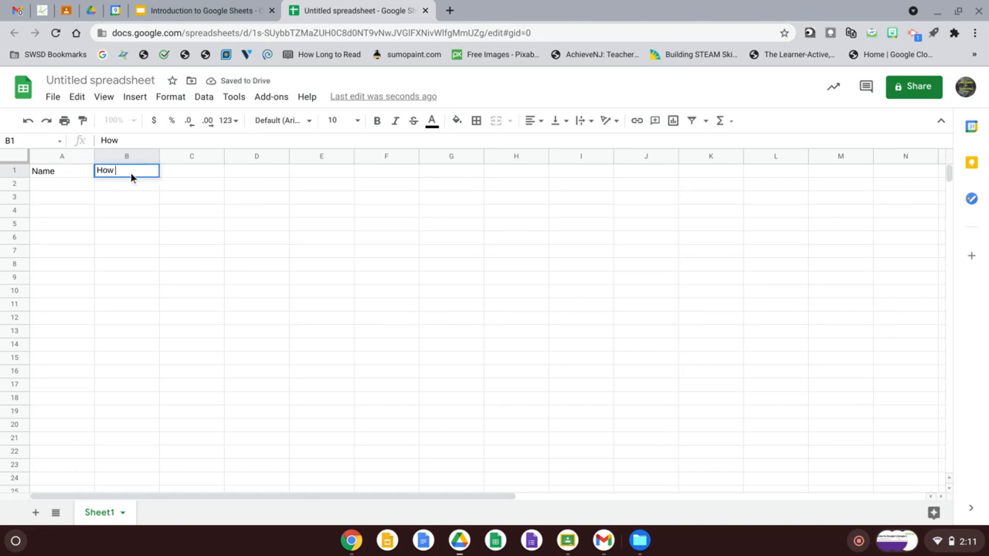
pyautogui.write(' many days a week ')
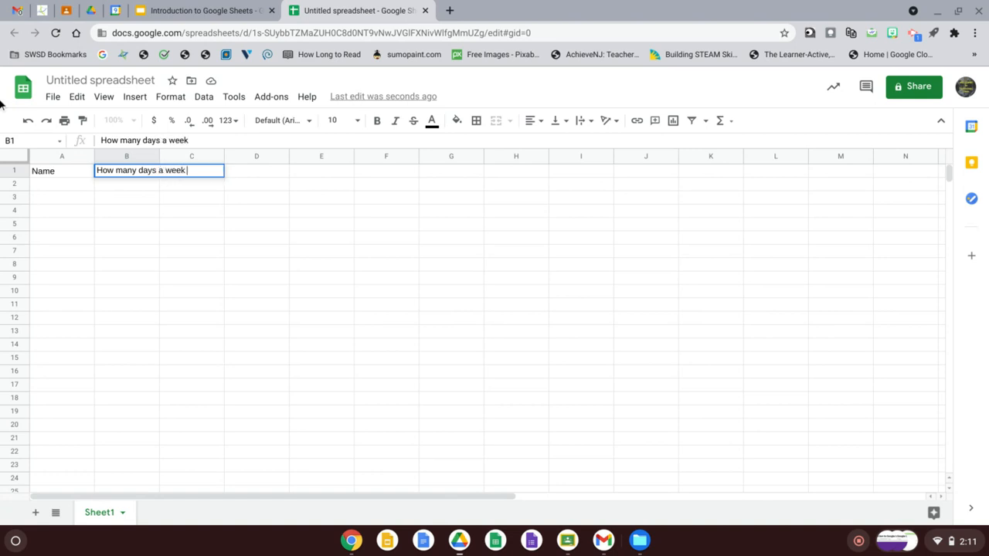
pyautogui.write('do you excer')
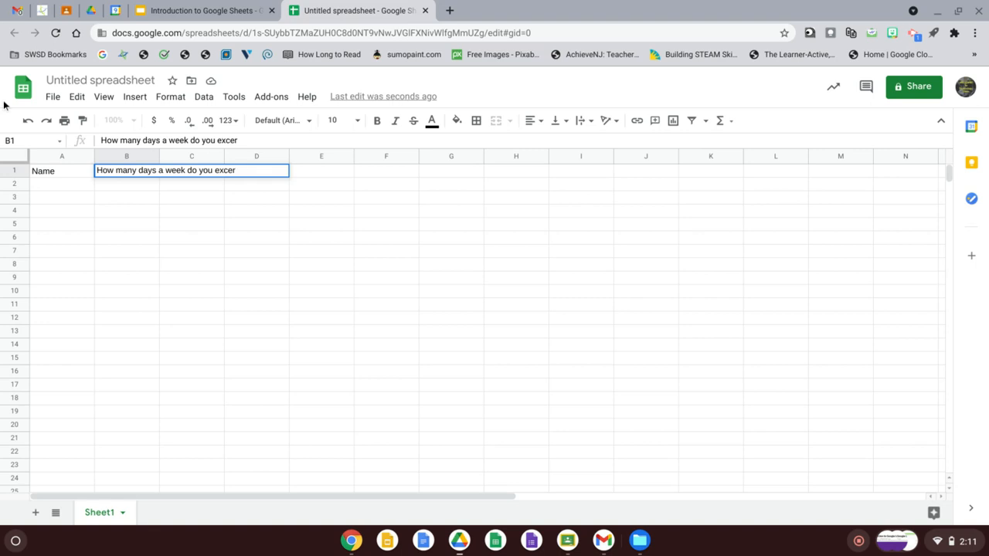
pyautogui.write('cise?')
pyautogui.click(112, 315)
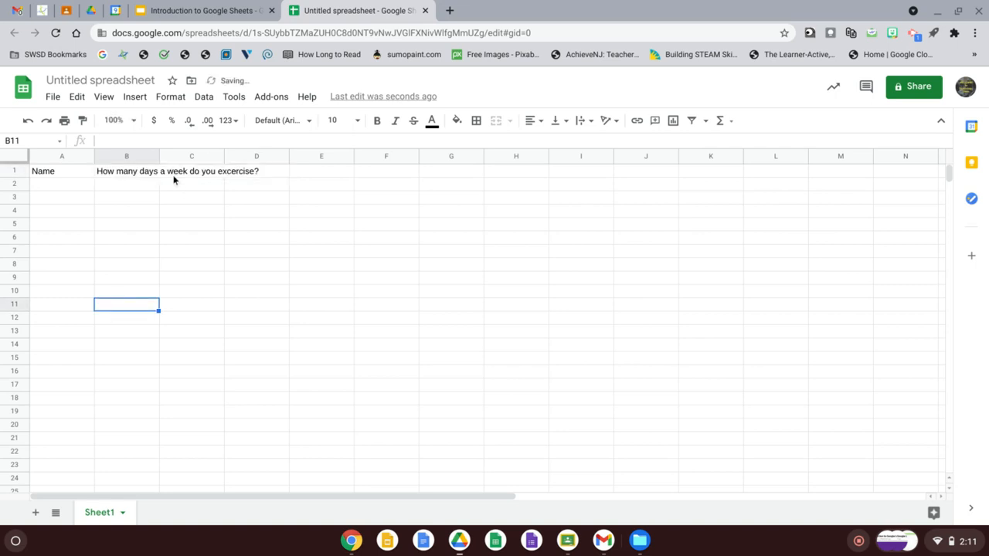
# - Enter the header "How many minutes do you exercise each day?" in cell C1
pyautogui.click(136, 172)
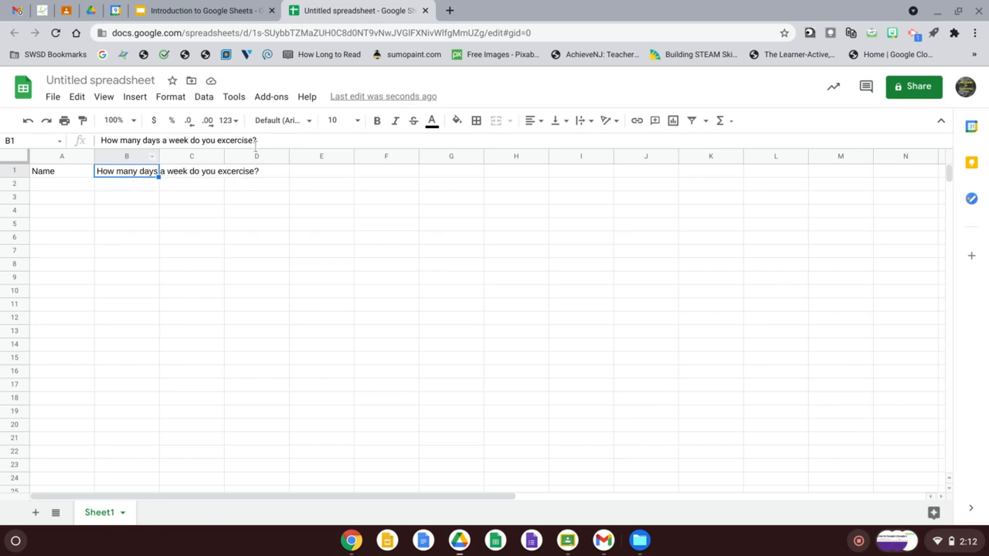
pyautogui.click(203, 174)
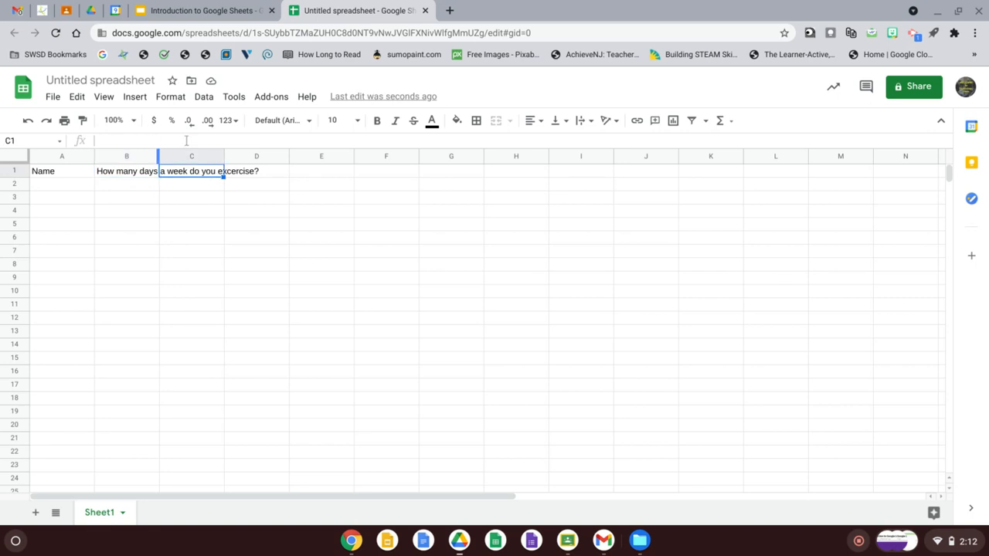
pyautogui.write('How m')
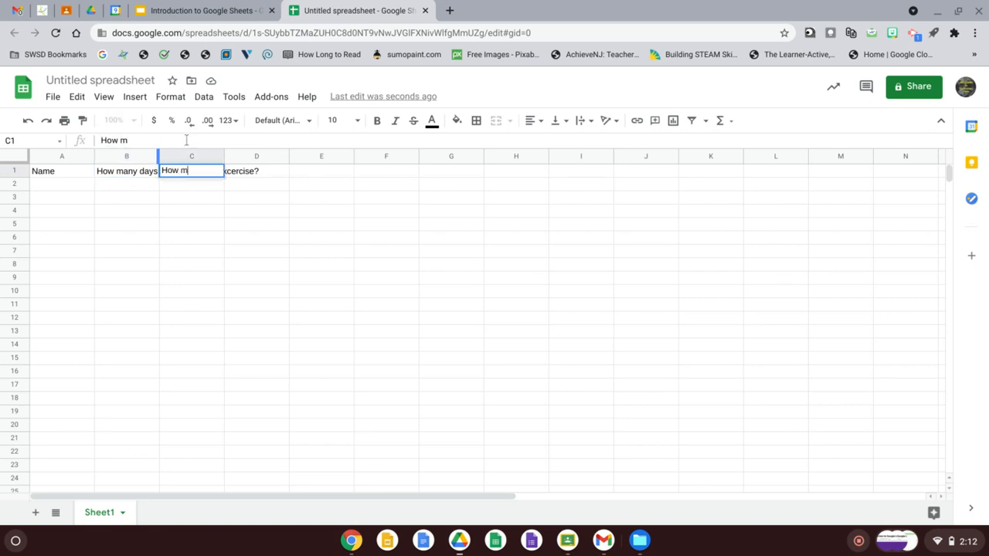
pyautogui.write('any minutes do')
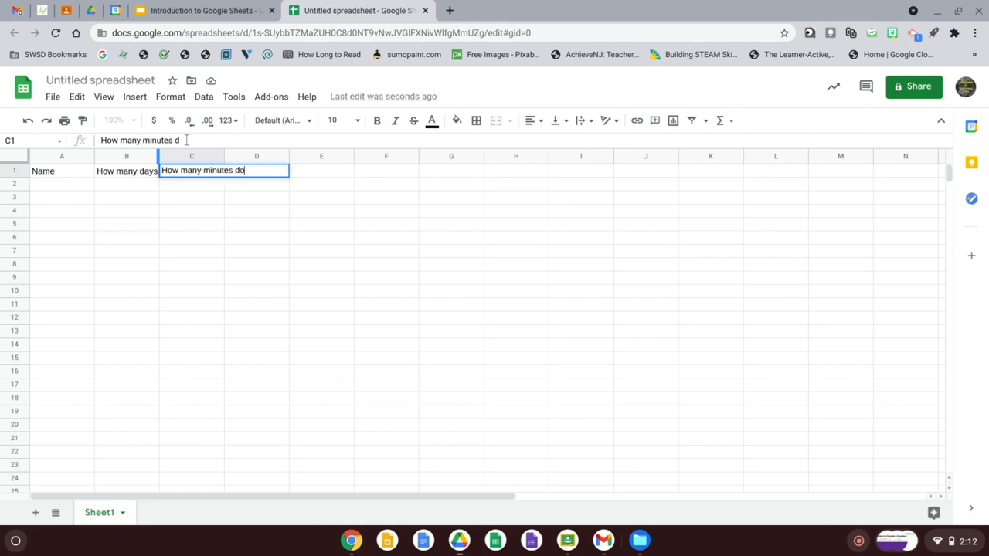
pyautogui.write(' you exercise e')
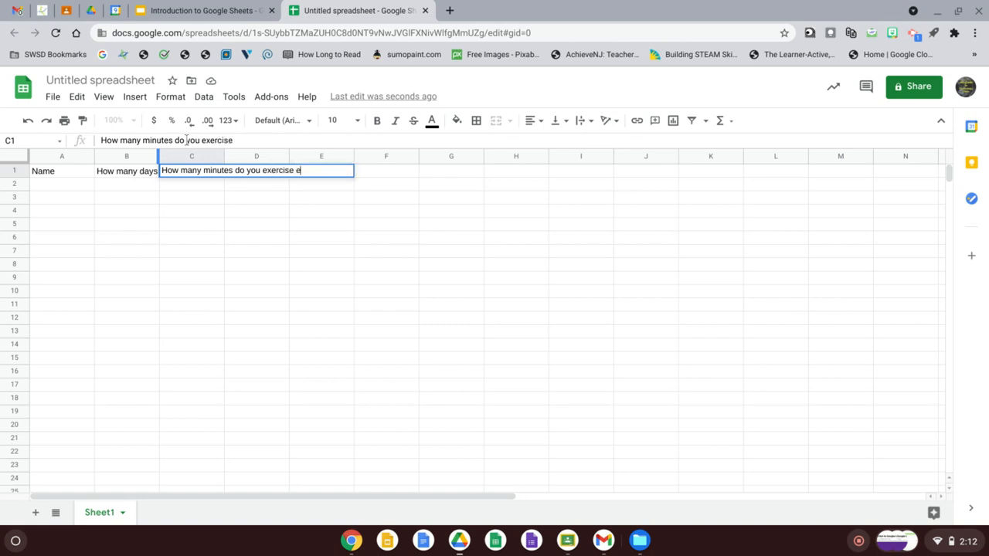
pyautogui.write('ach day?')
pyautogui.click(210, 223)
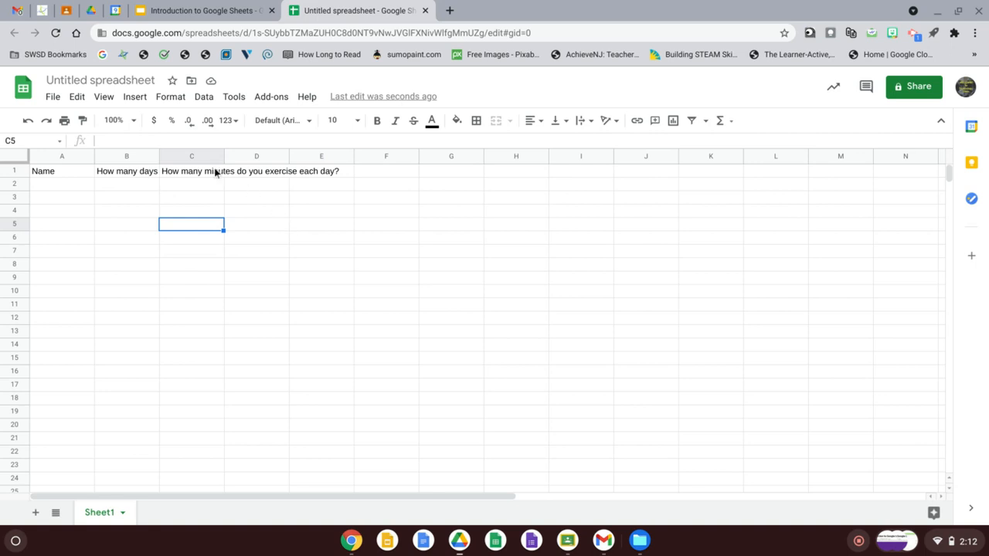
# - Widen columns B and C by about a third each and make row 1 about two and a half times as tall
pyautogui.click(126, 173)
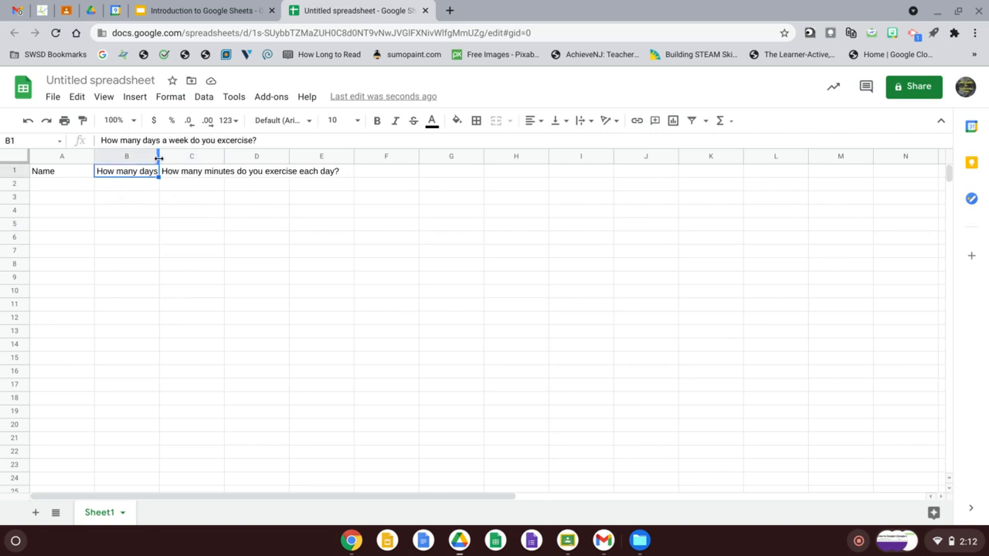
pyautogui.moveTo(158, 158); pyautogui.dragTo(179, 157)
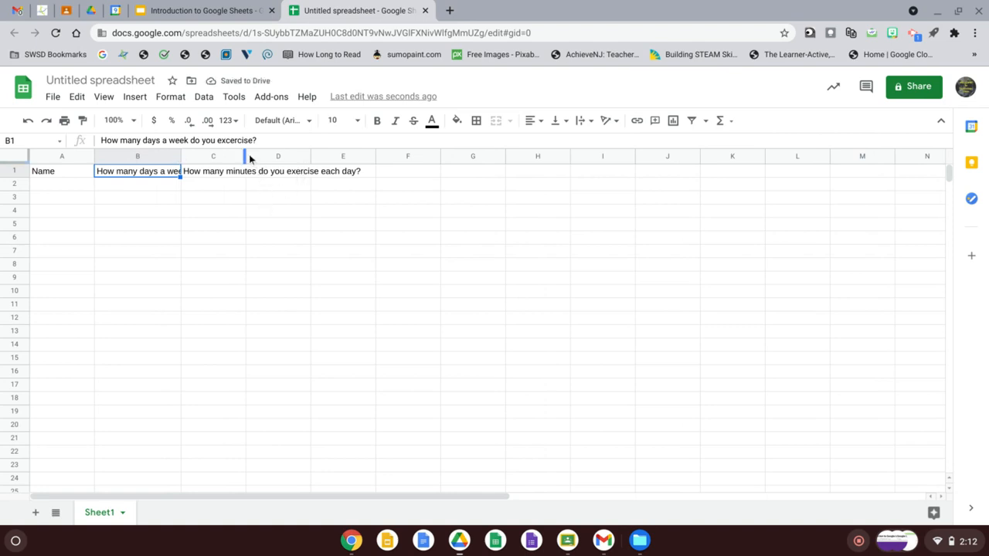
pyautogui.moveTo(246, 156); pyautogui.dragTo(268, 155)
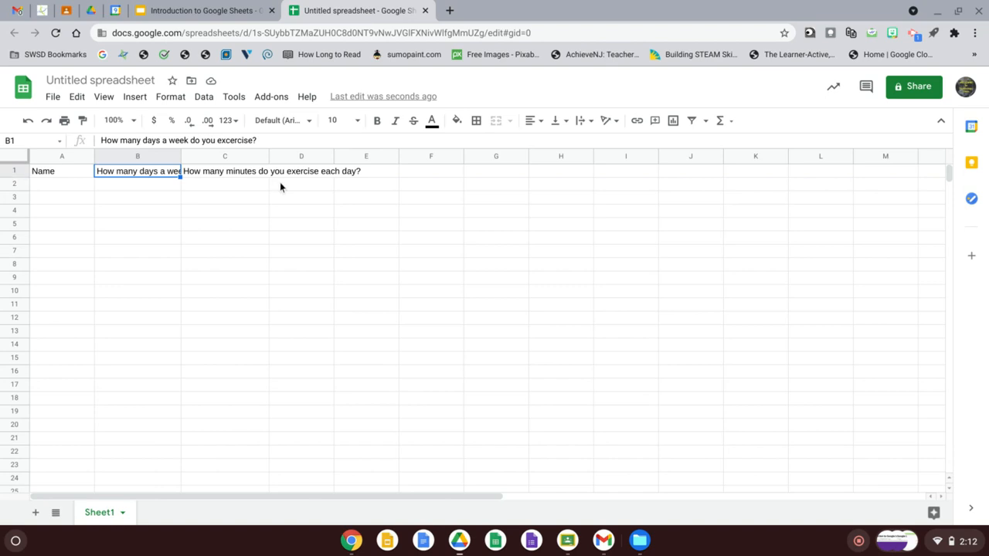
pyautogui.click(22, 175)
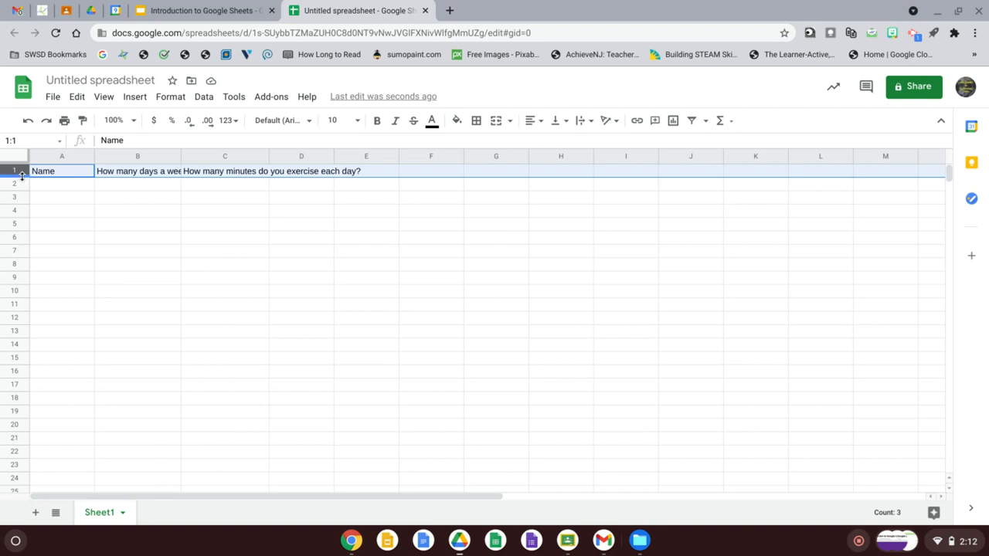
pyautogui.moveTo(22, 176); pyautogui.dragTo(21, 197)
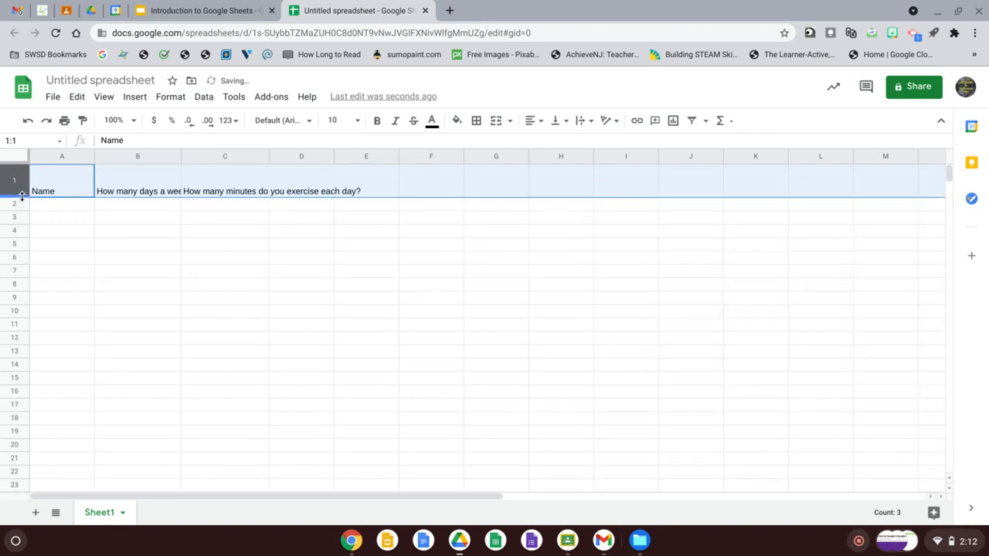
# - Set the text wrapping of the two question headers in B1 and C1 to Wrap
pyautogui.click(143, 190)
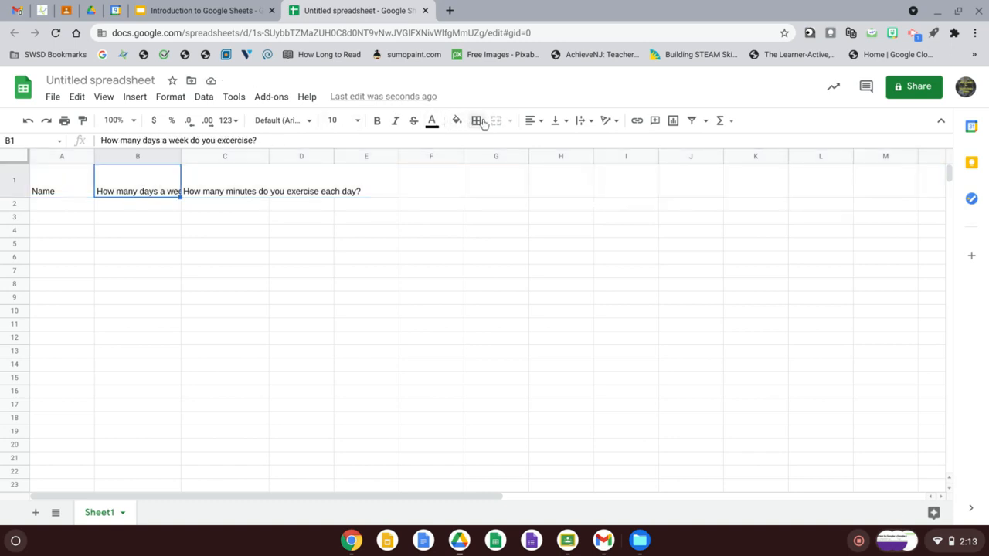
pyautogui.click(584, 121)
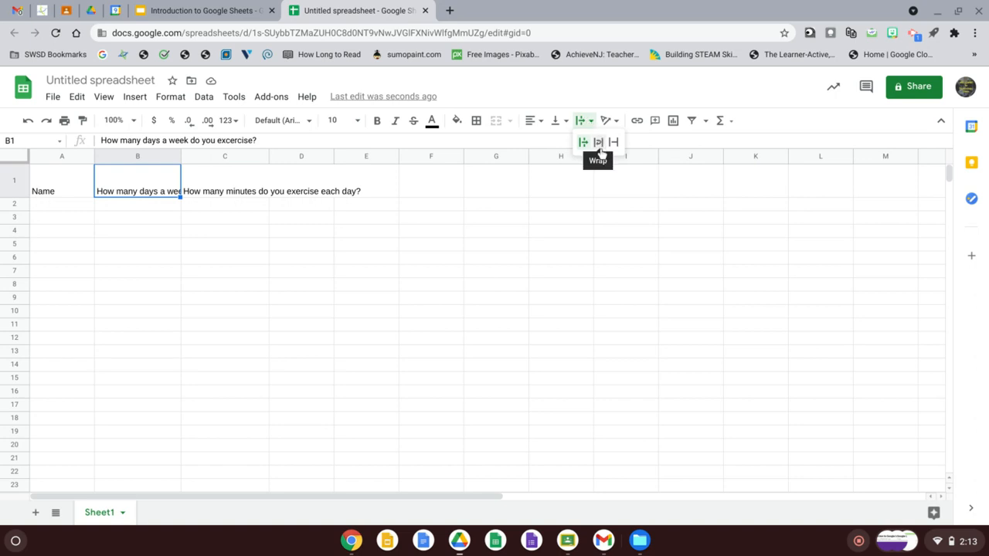
pyautogui.click(599, 144)
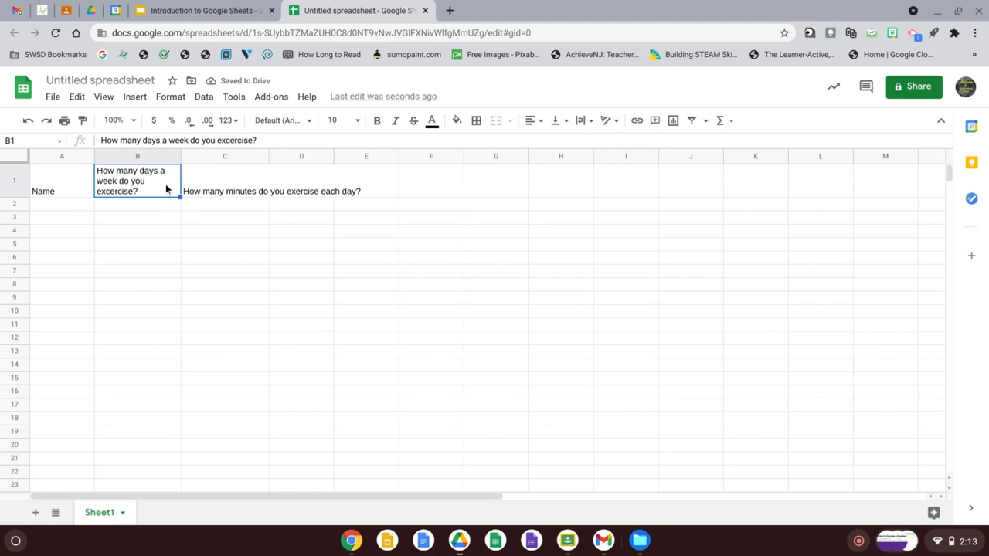
pyautogui.click(215, 186)
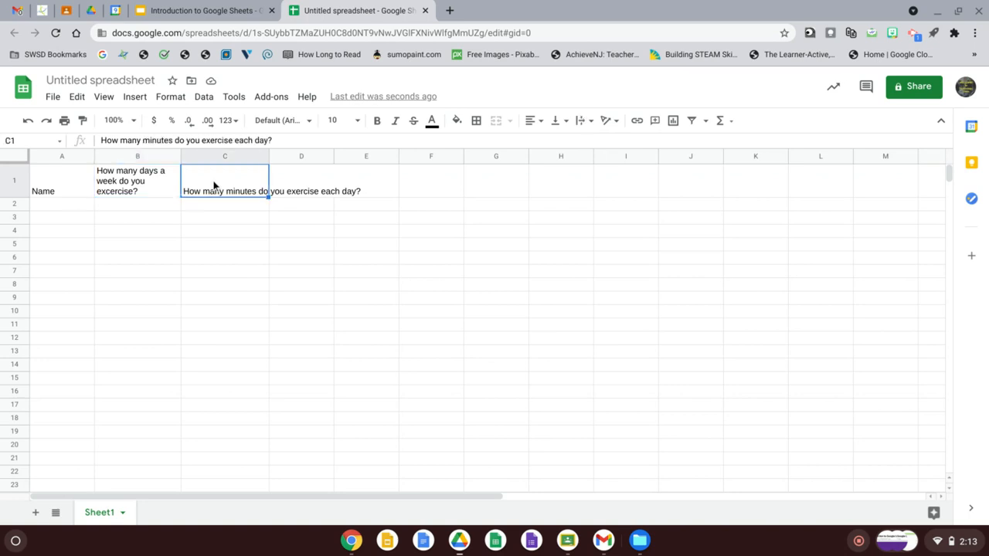
pyautogui.click(588, 122)
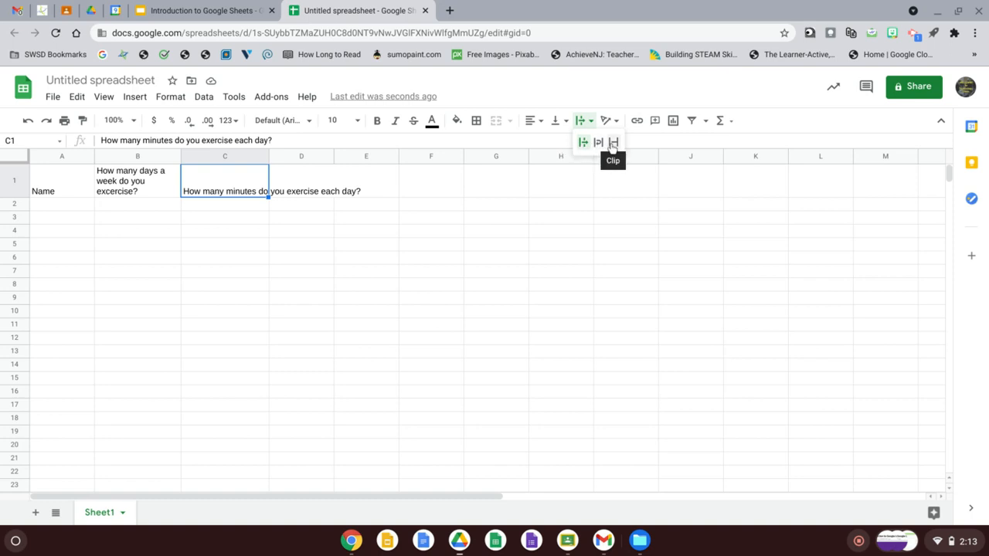
pyautogui.click(598, 145)
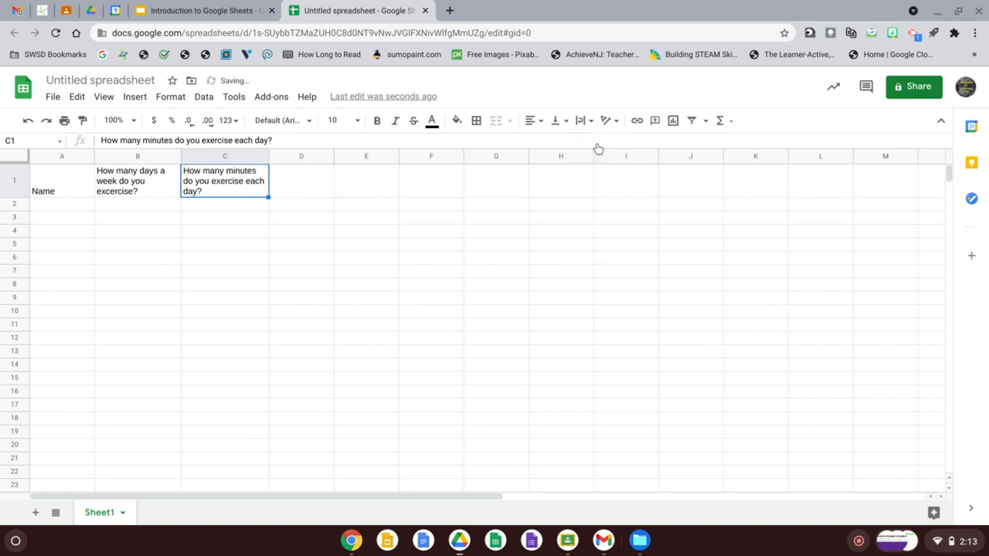
# - Fill row 2 with the first respondent's name in A2, 4 days in B2 and 10 minutes in C2
pyautogui.click(489, 311)
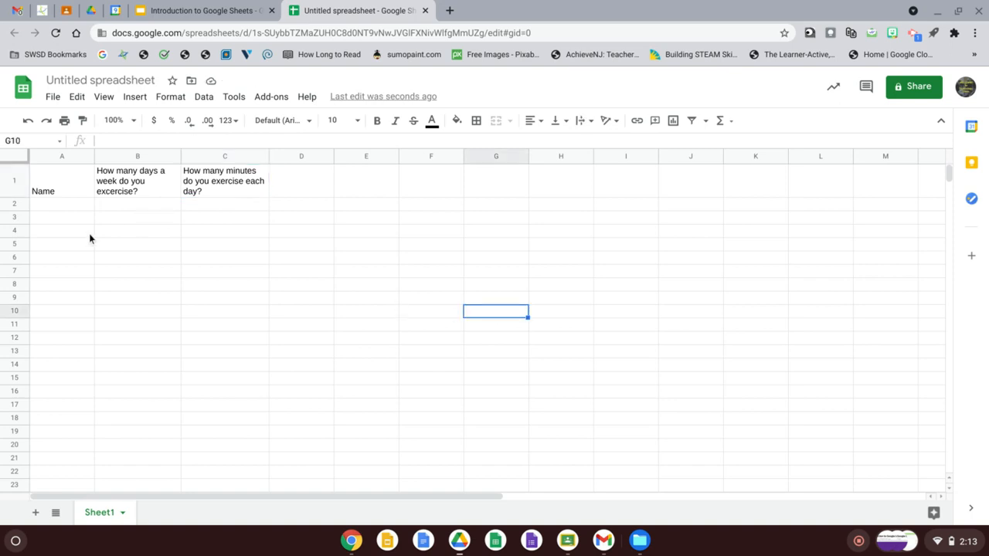
pyautogui.click(65, 207)
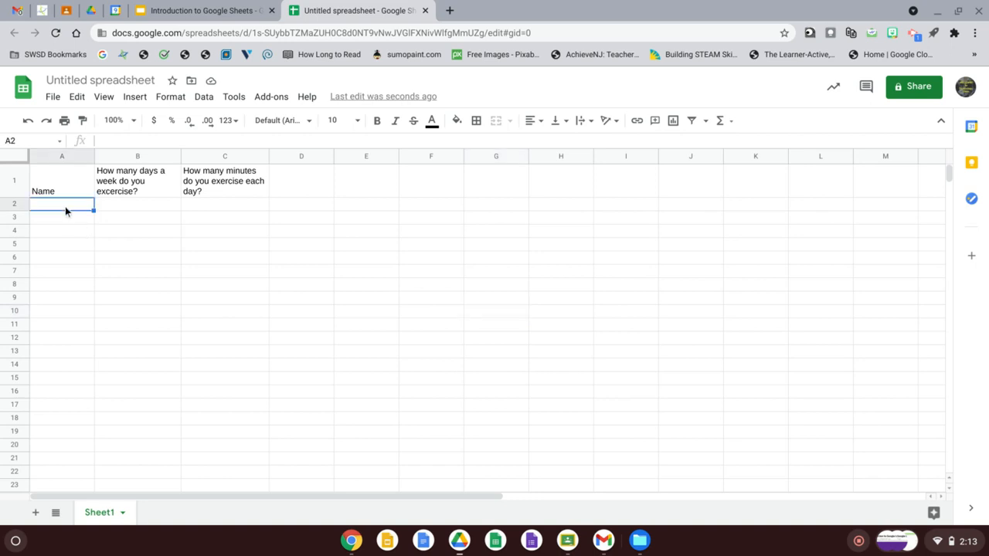
pyautogui.write('Gio')
pyautogui.click(143, 204)
pyautogui.write('4')
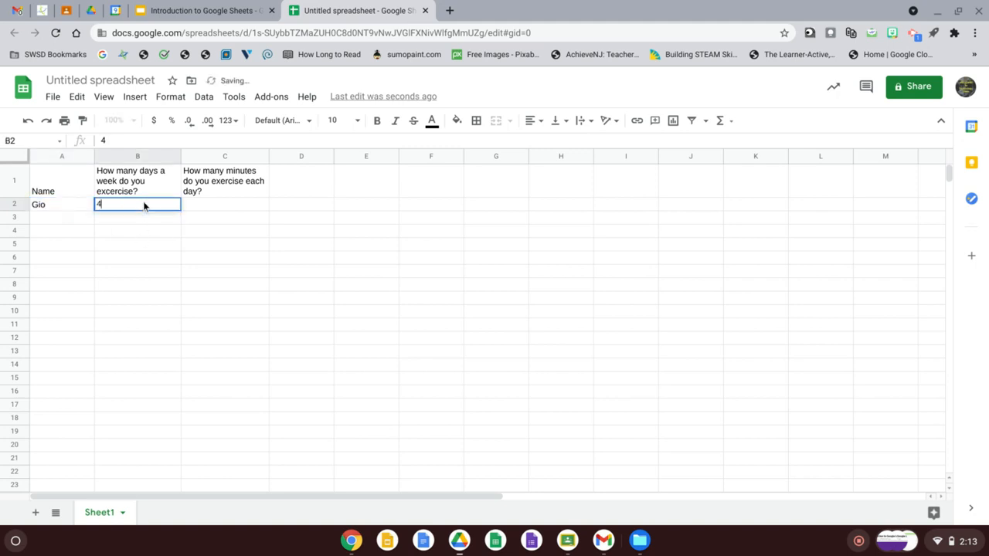
pyautogui.click(204, 206)
pyautogui.write('10')
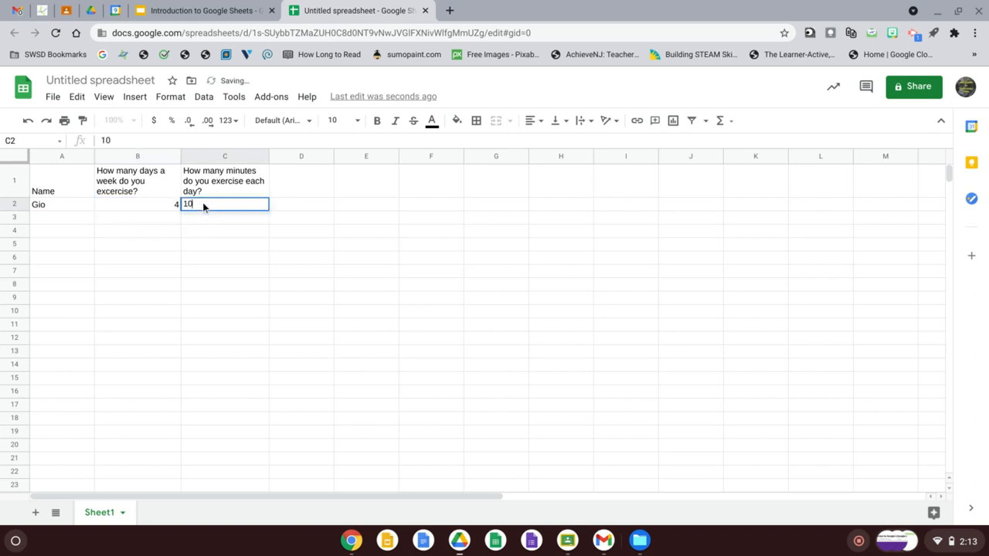
pyautogui.press('Return')
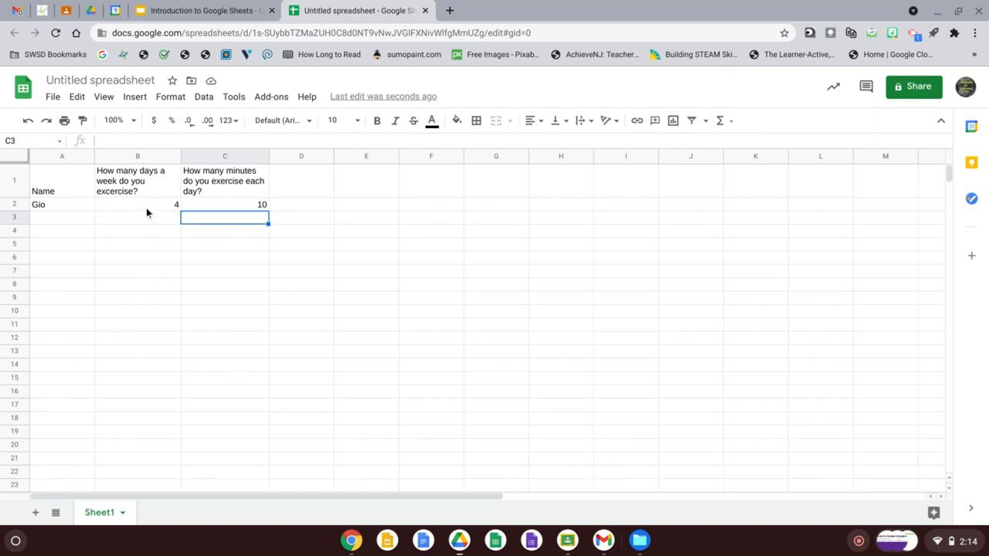
# - Fill row 3 with the second respondent's name in A3, 7 days in B3 and 20 minutes in C3
pyautogui.click(58, 217)
pyautogui.write('M')
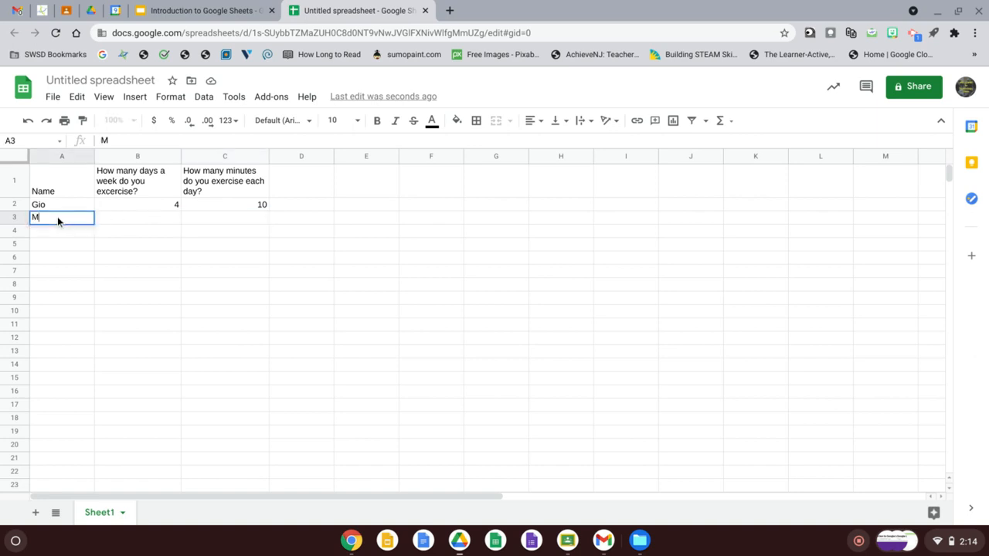
pyautogui.write('ary')
pyautogui.press('Tab')
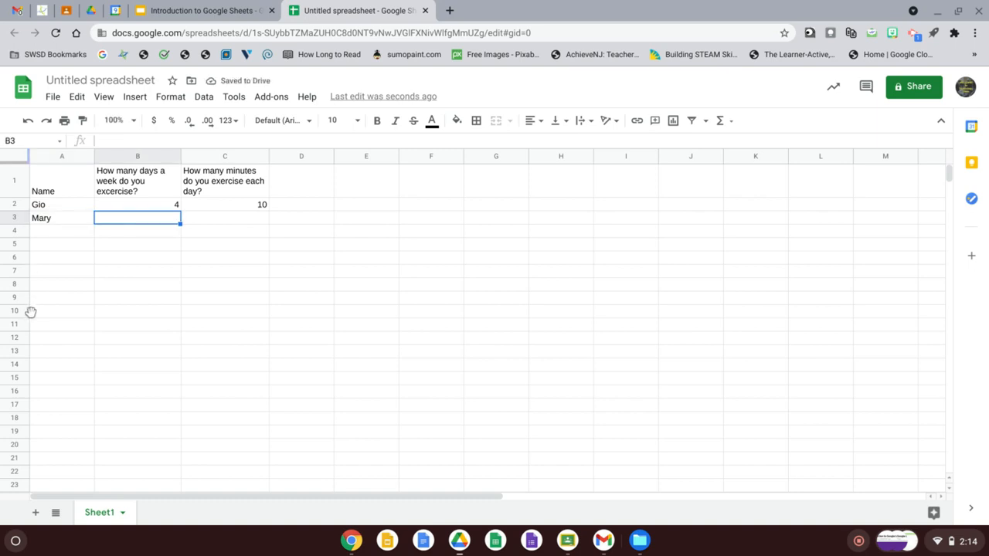
pyautogui.write('7')
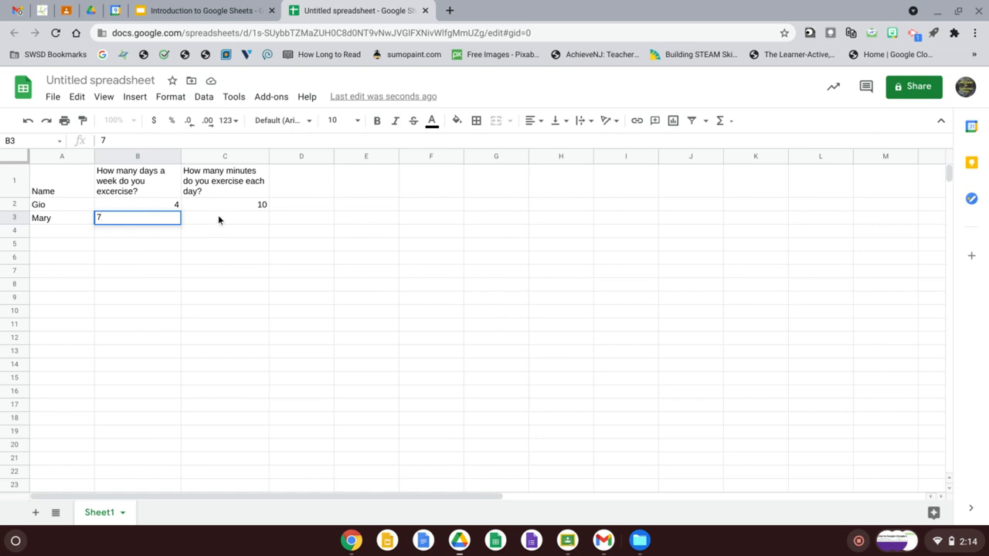
pyautogui.click(218, 220)
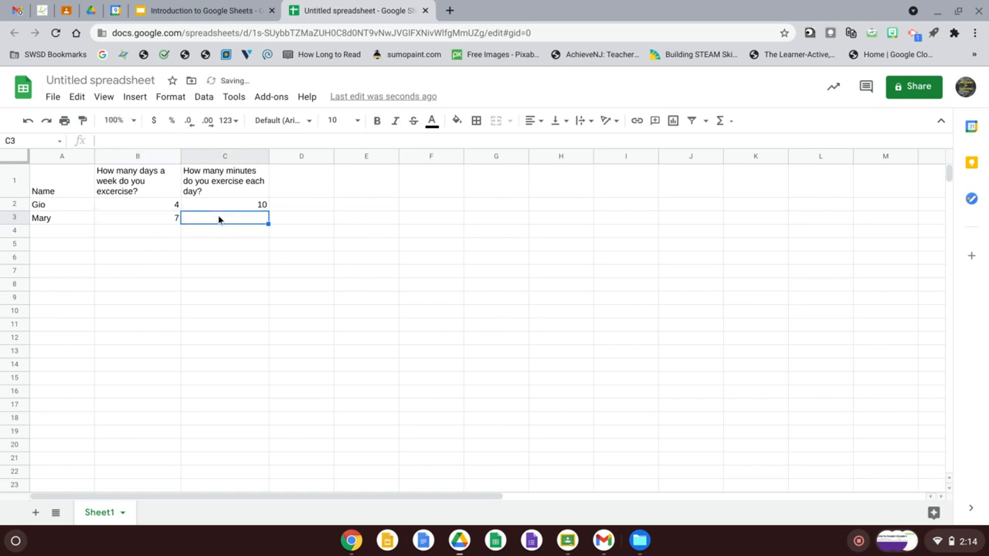
pyautogui.write('20')
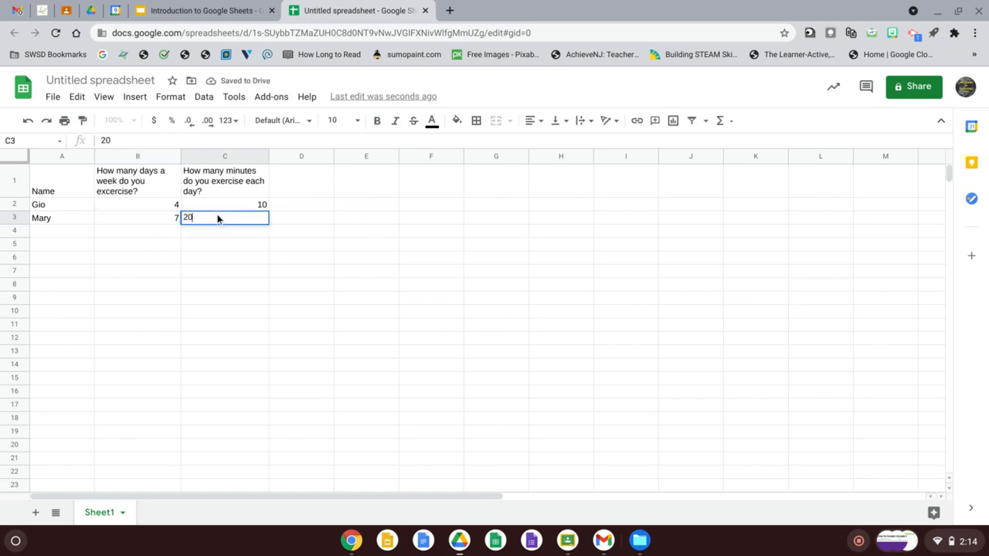
pyautogui.press('Return')
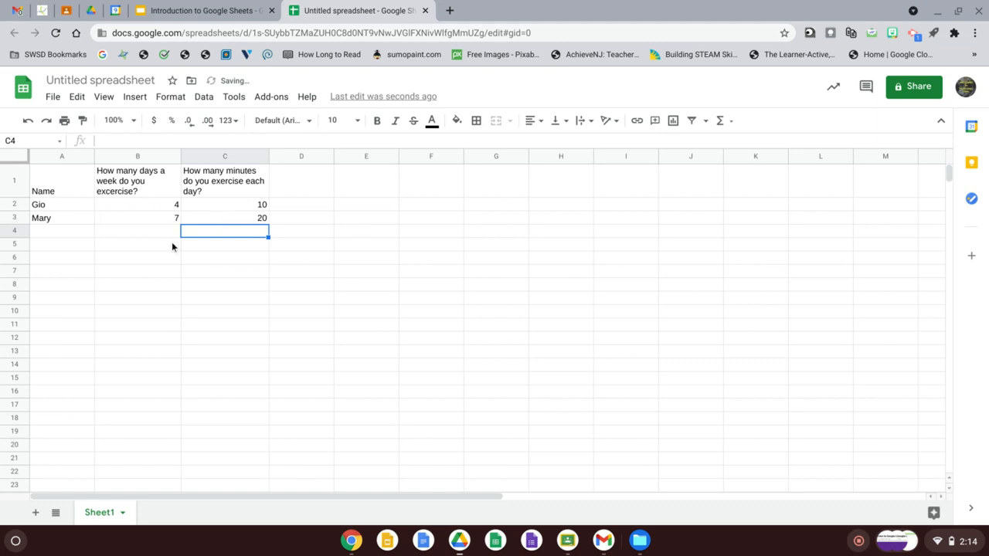
# - Fill row 4 with the third respondent's name in A4, 4 days in B4 and 15 minutes in C4
pyautogui.click(58, 232)
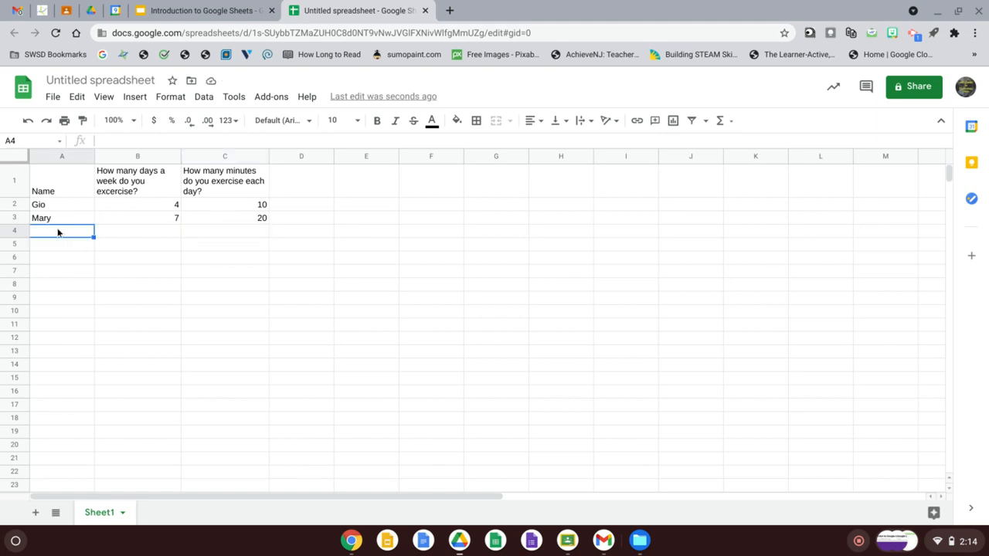
pyautogui.write('Ian')
pyautogui.click(150, 235)
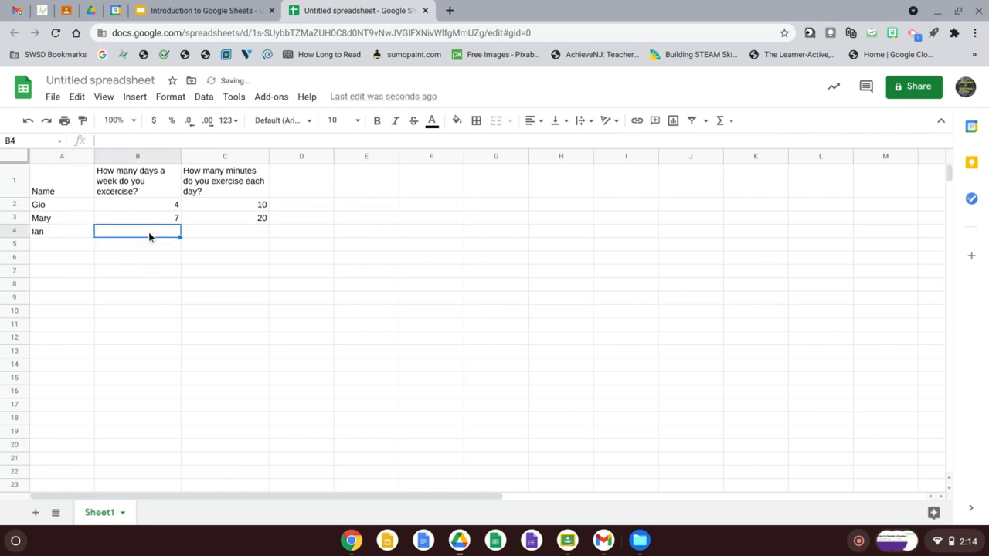
pyautogui.write('4')
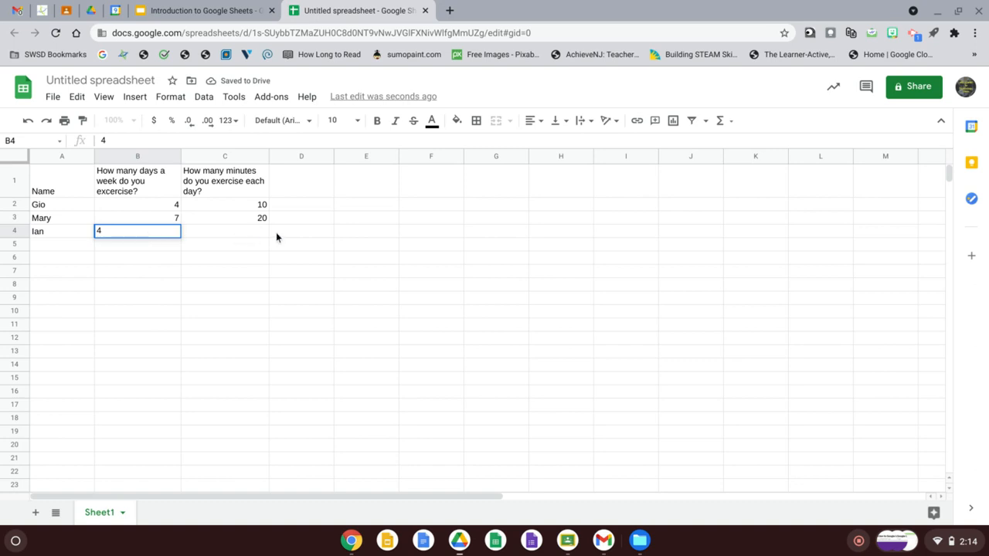
pyautogui.click(258, 232)
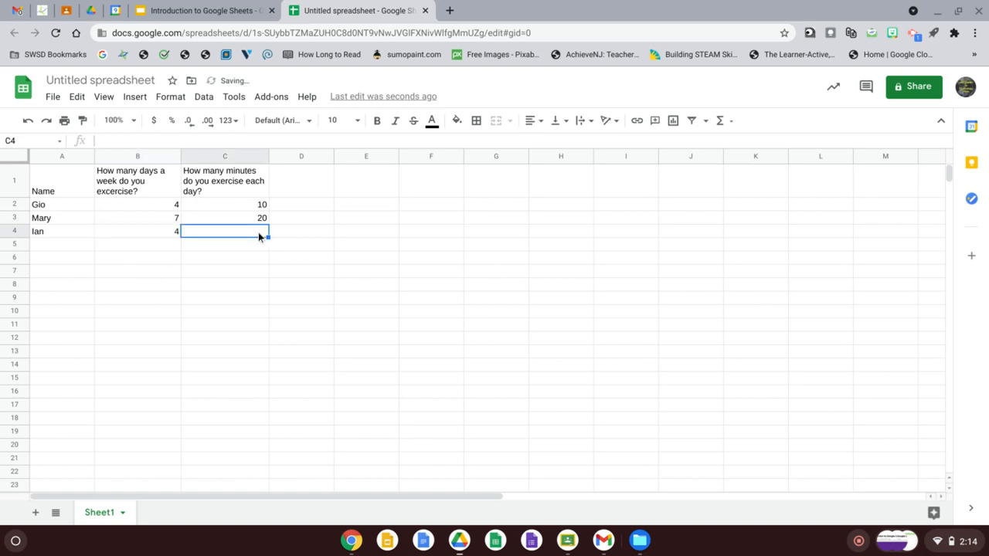
pyautogui.write('15')
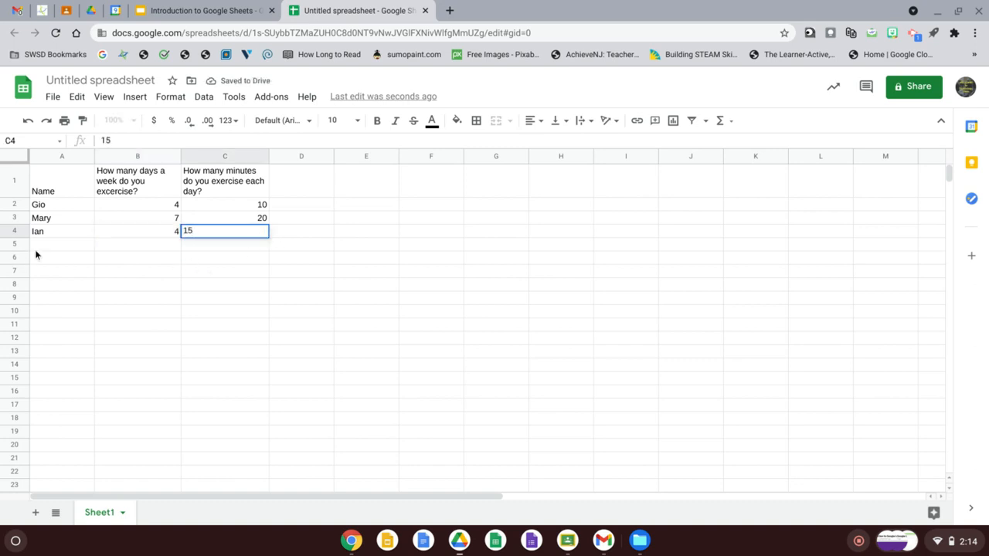
# - Fill row 5 with the fourth respondent's name in A5, 1 day in B5 and 5 minutes in C5
pyautogui.click(47, 244)
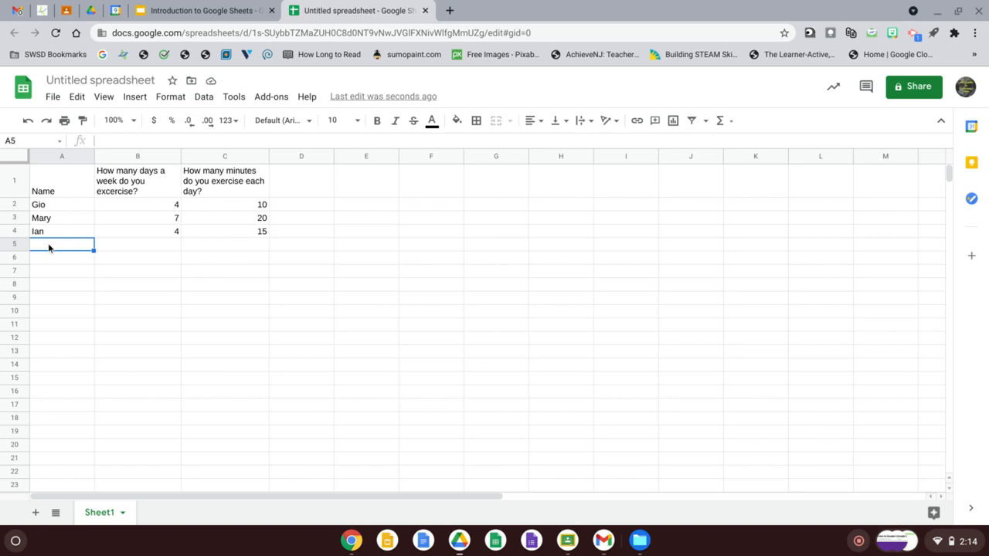
pyautogui.write('John')
pyautogui.click(138, 244)
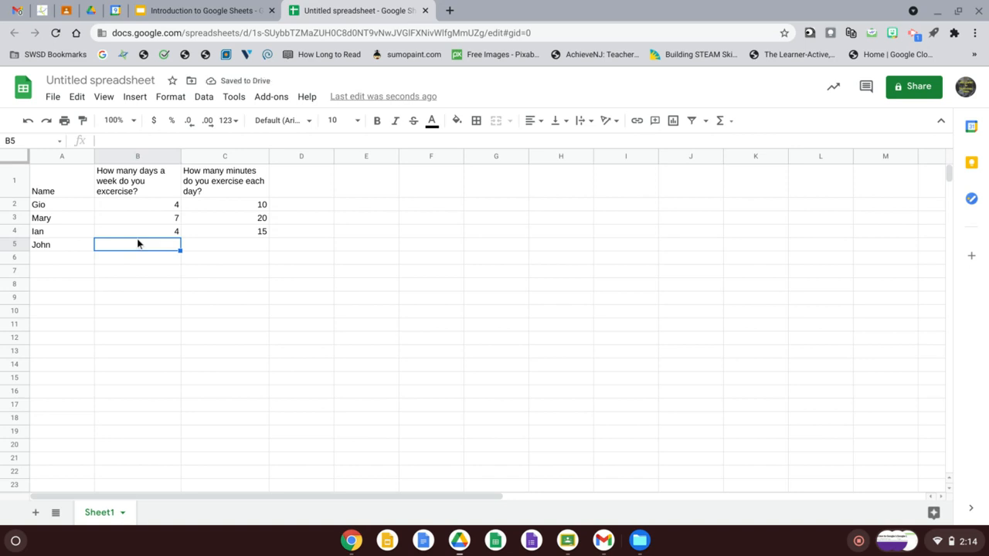
pyautogui.write('1')
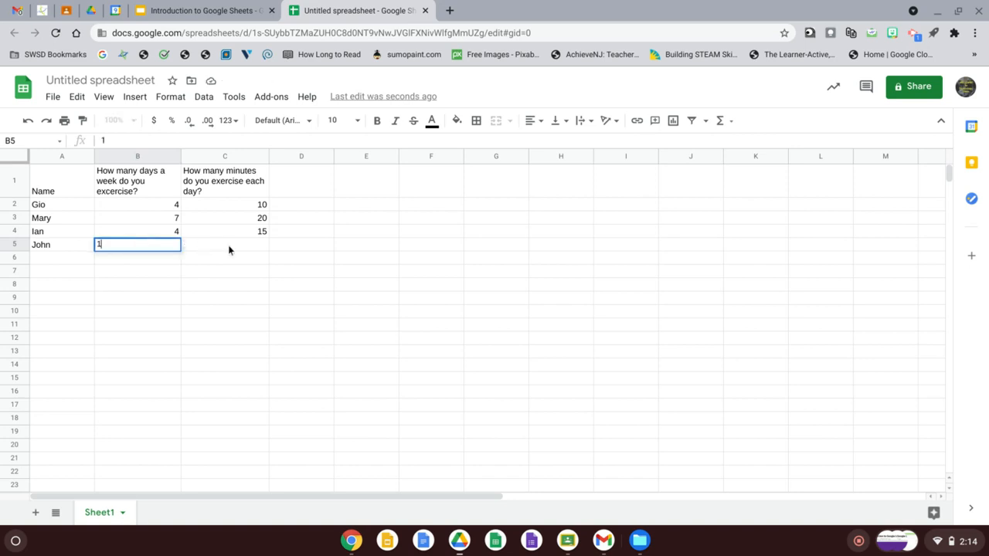
pyautogui.click(228, 245)
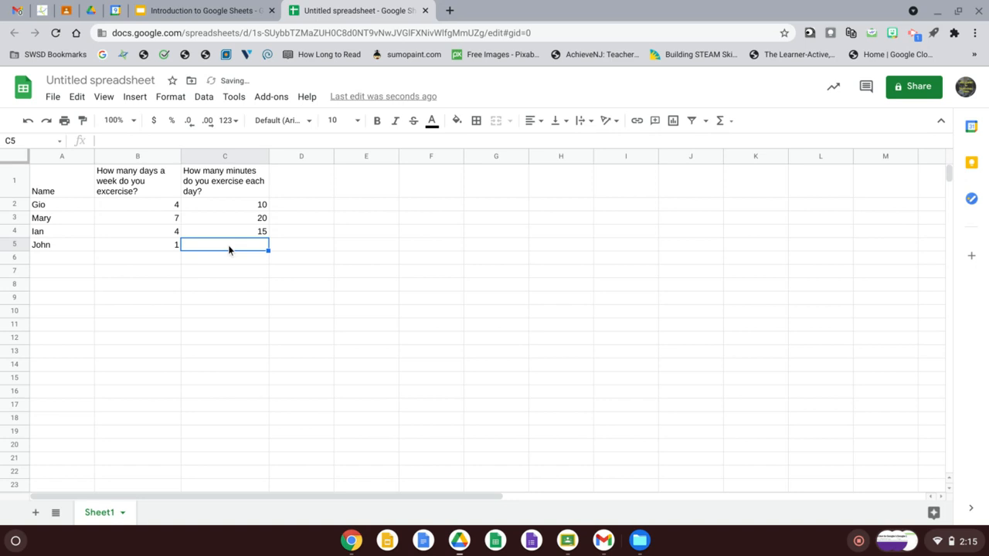
pyautogui.write('5')
pyautogui.click(241, 287)
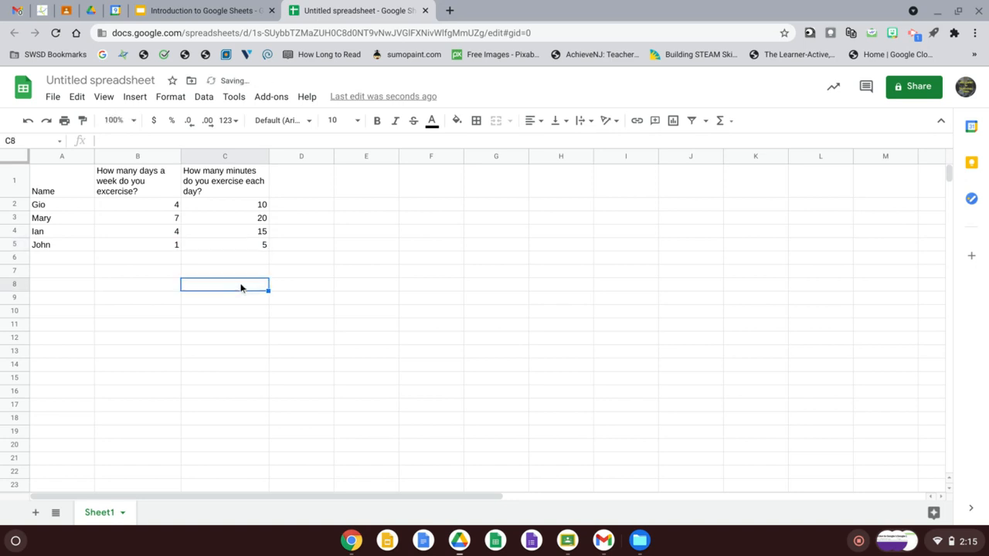
# - Fill row 6 with the fifth respondent's name in A6, 6 days in B6 and 15 minutes in C6
pyautogui.click(68, 264)
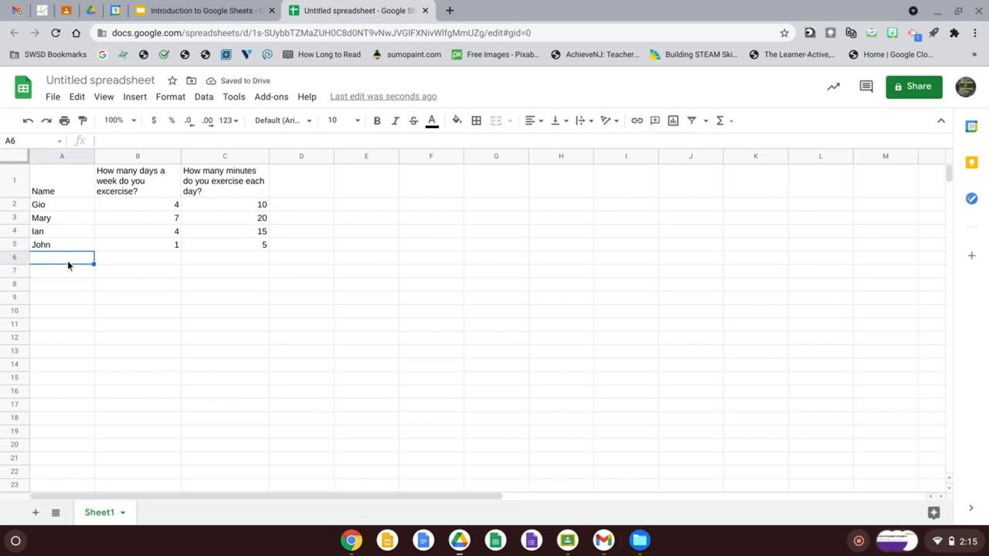
pyautogui.write('Cara')
pyautogui.click(120, 258)
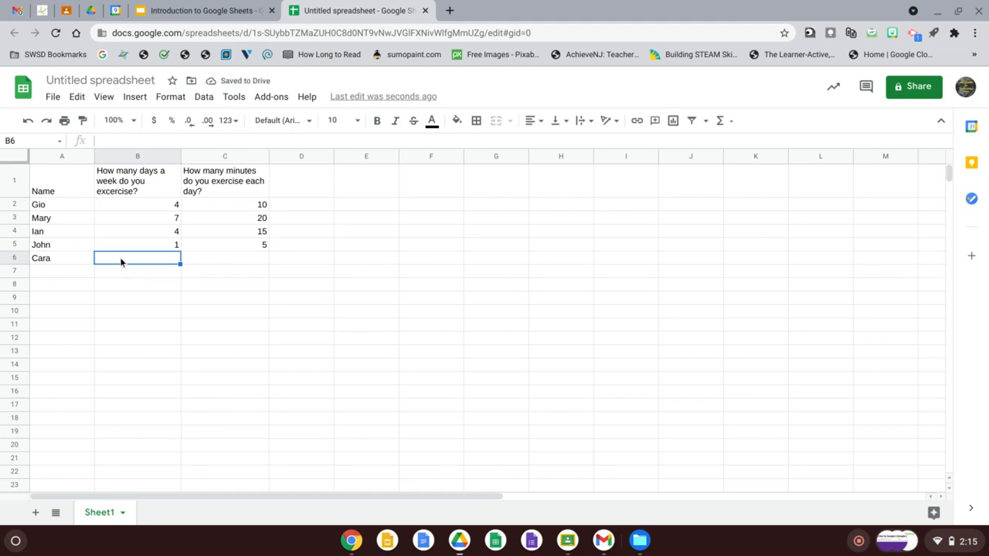
pyautogui.write('4')
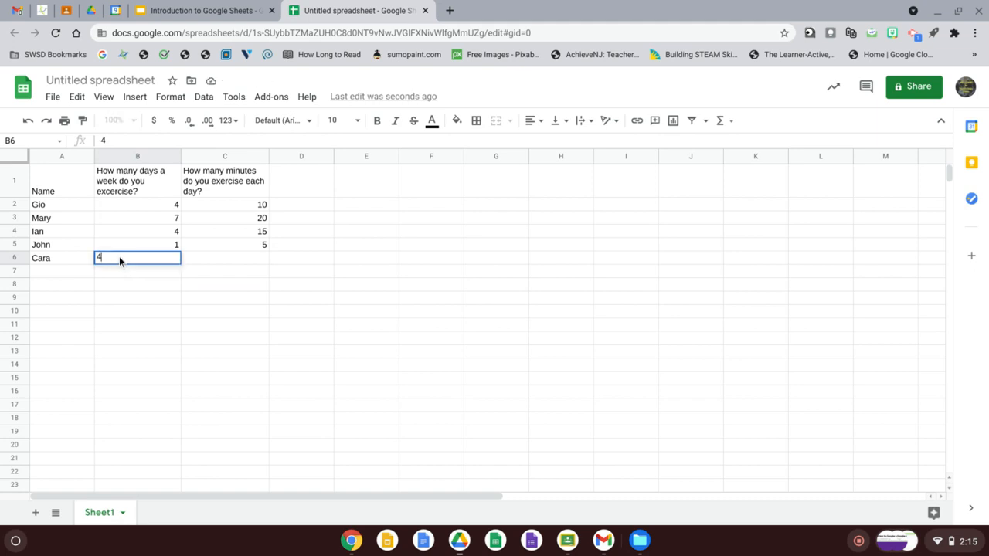
pyautogui.write('6')
pyautogui.click(234, 264)
pyautogui.write('15')
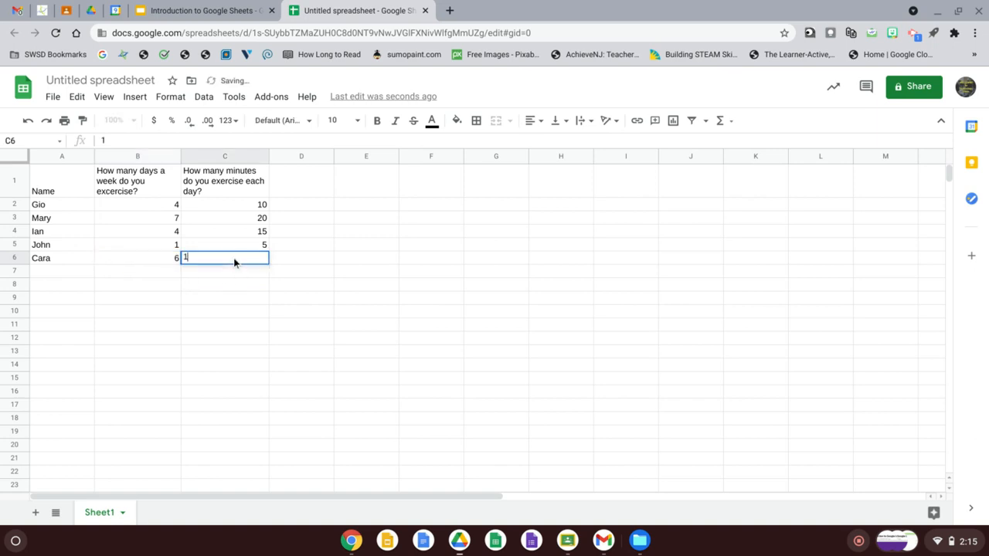
pyautogui.click(348, 337)
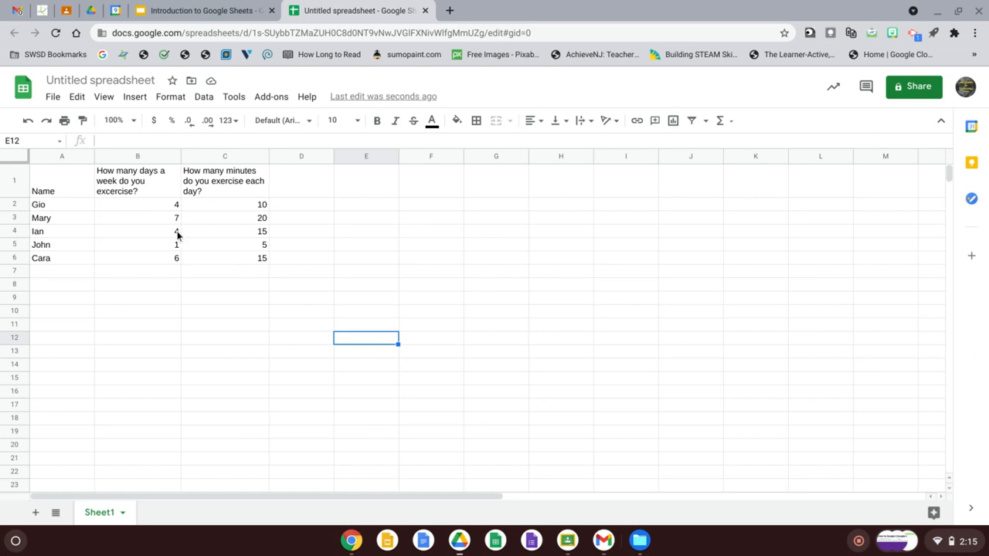
# - Apply all borders to the header cells A1:C1
pyautogui.click(67, 186)
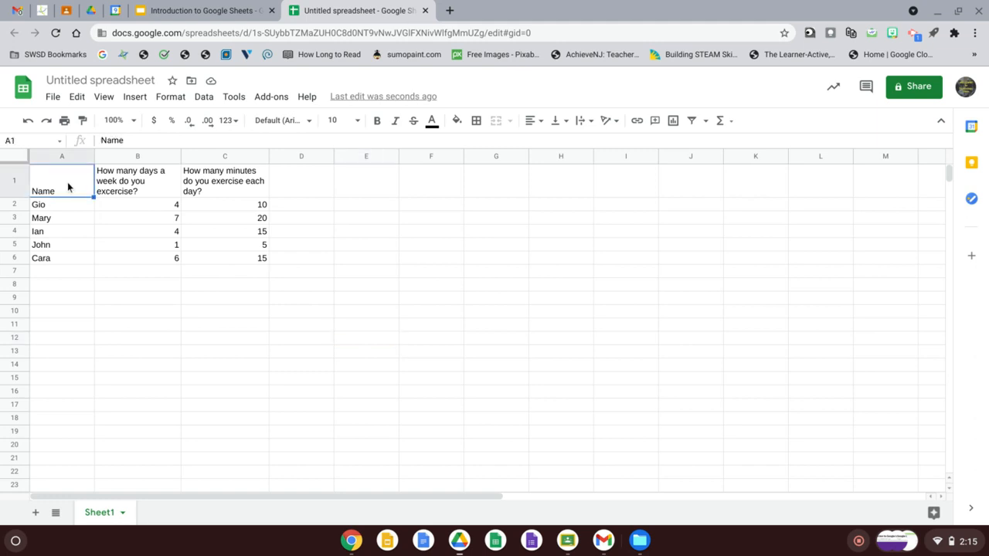
pyautogui.moveTo(68, 186); pyautogui.dragTo(204, 184)
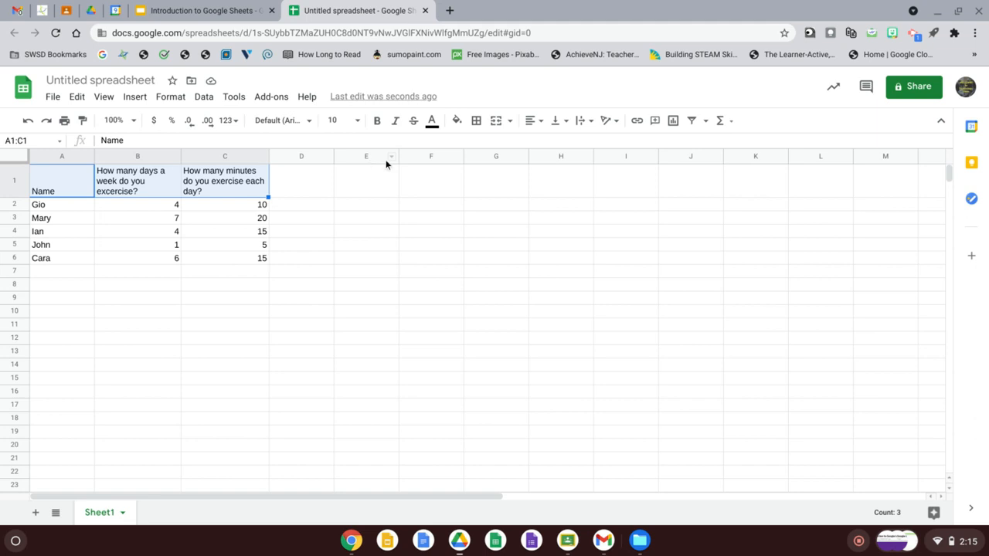
pyautogui.click(479, 124)
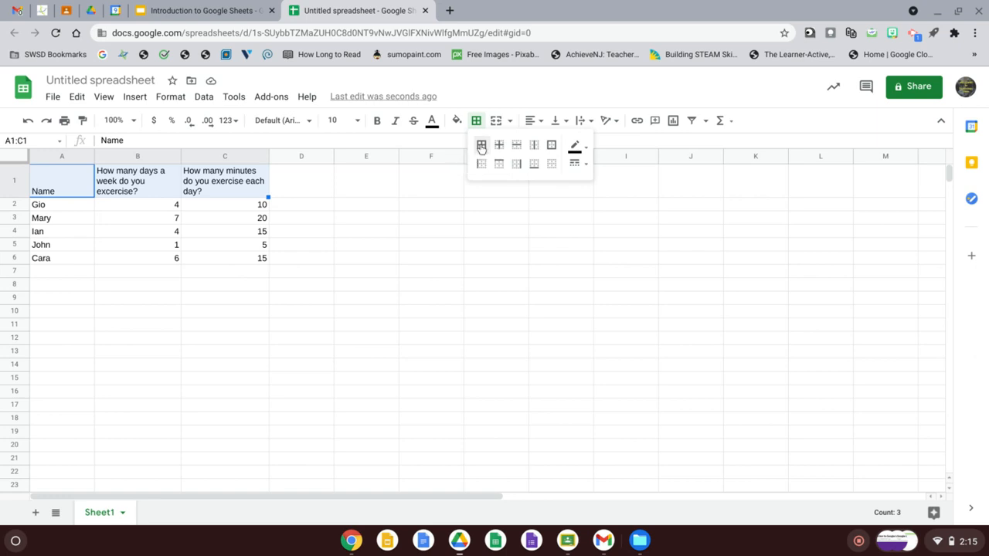
pyautogui.click(480, 146)
pyautogui.click(253, 310)
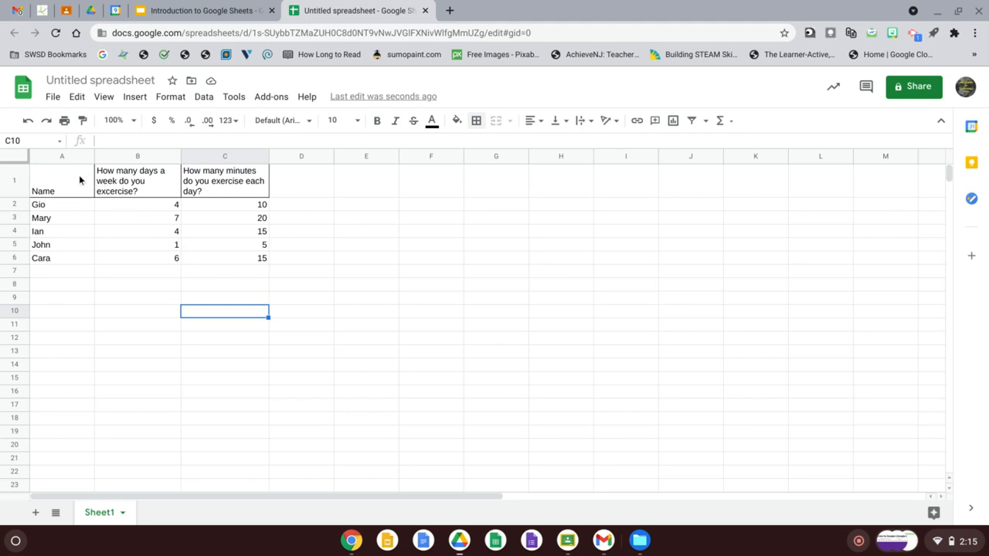
# - Try to restyle the borders of header cells A1:C1 with the theme's blue color and a thick solid line
pyautogui.moveTo(80, 180); pyautogui.dragTo(254, 180)
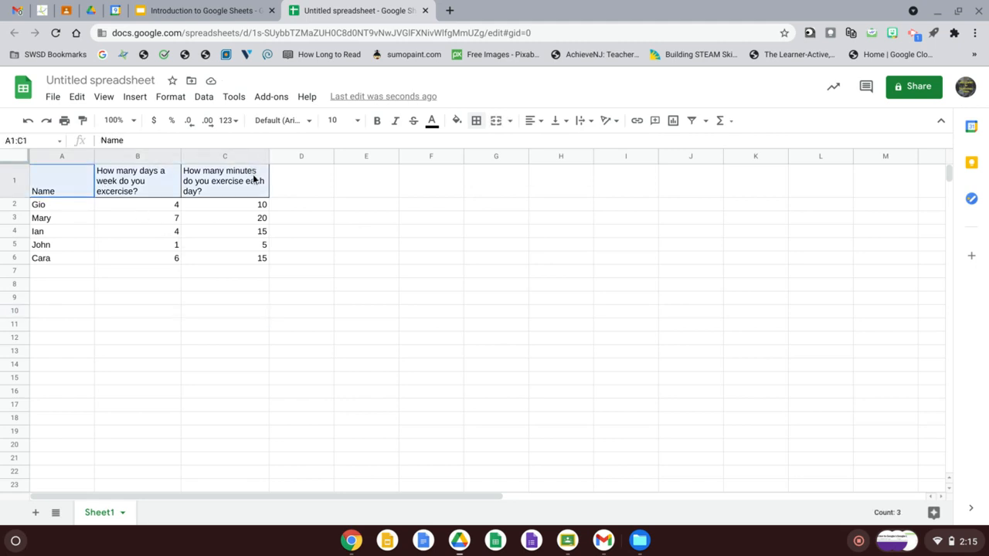
pyautogui.click(477, 122)
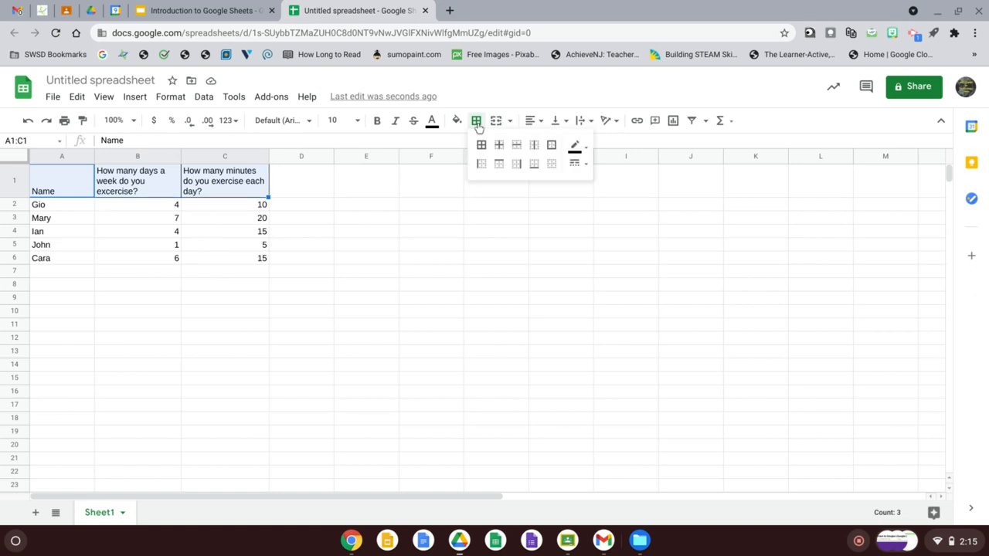
pyautogui.click(586, 148)
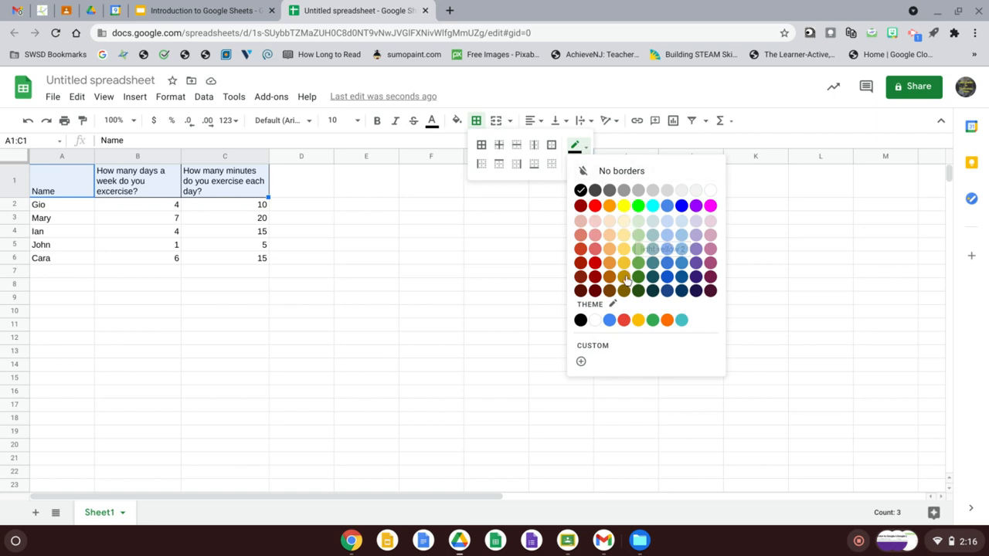
pyautogui.click(609, 320)
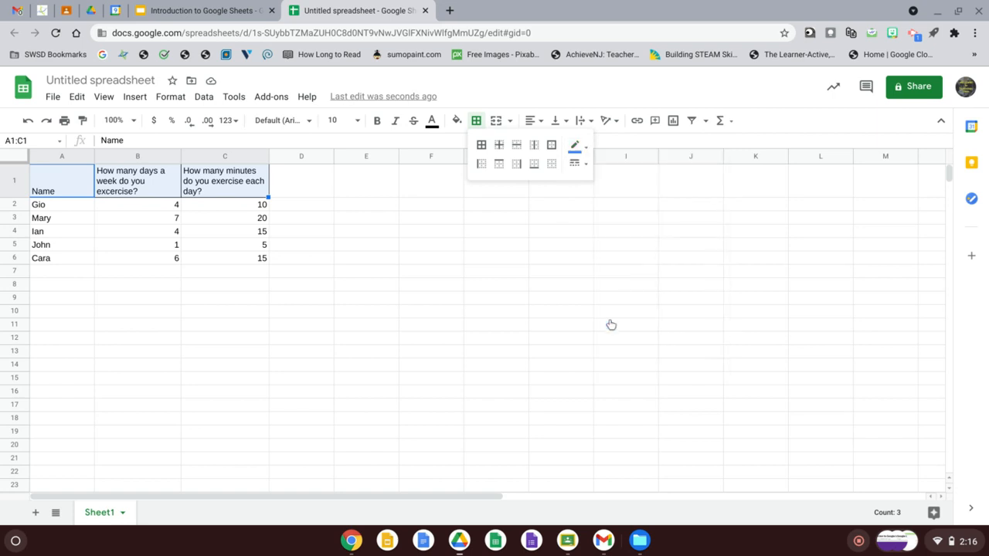
pyautogui.click(584, 167)
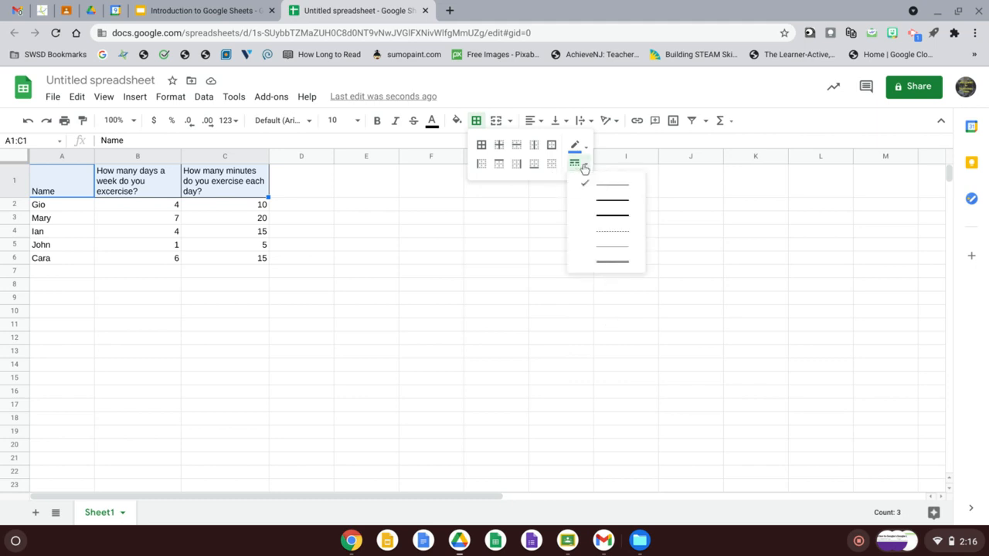
pyautogui.click(613, 221)
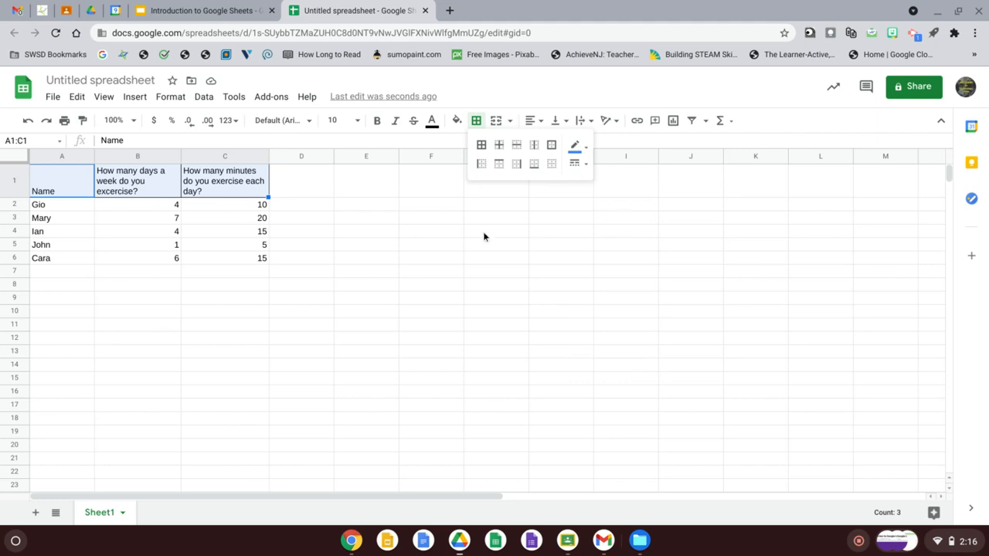
pyautogui.click(315, 231)
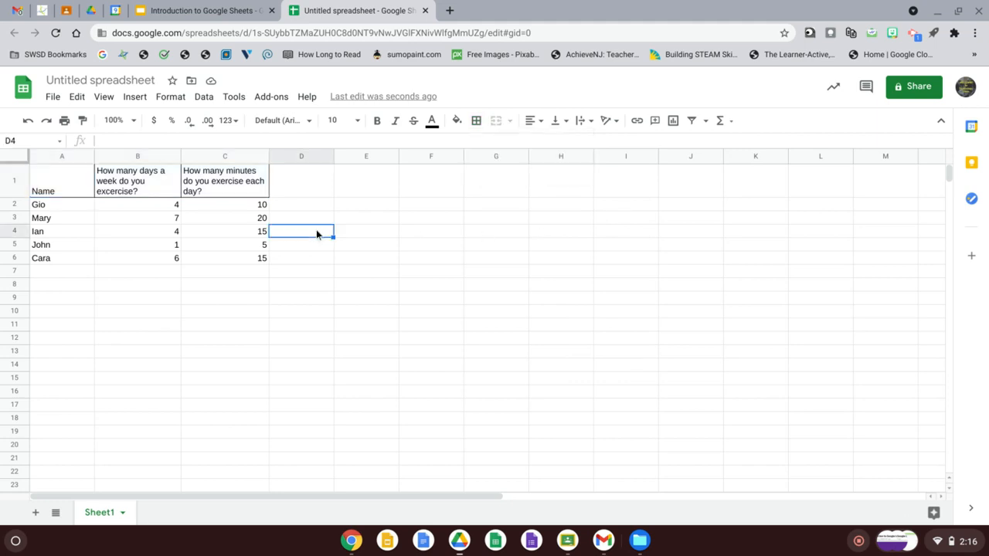
# - Apply all borders to header cells A1:C1 in light blue with the thick solid line style
pyautogui.click(59, 179)
pyautogui.moveTo(83, 178); pyautogui.dragTo(226, 182)
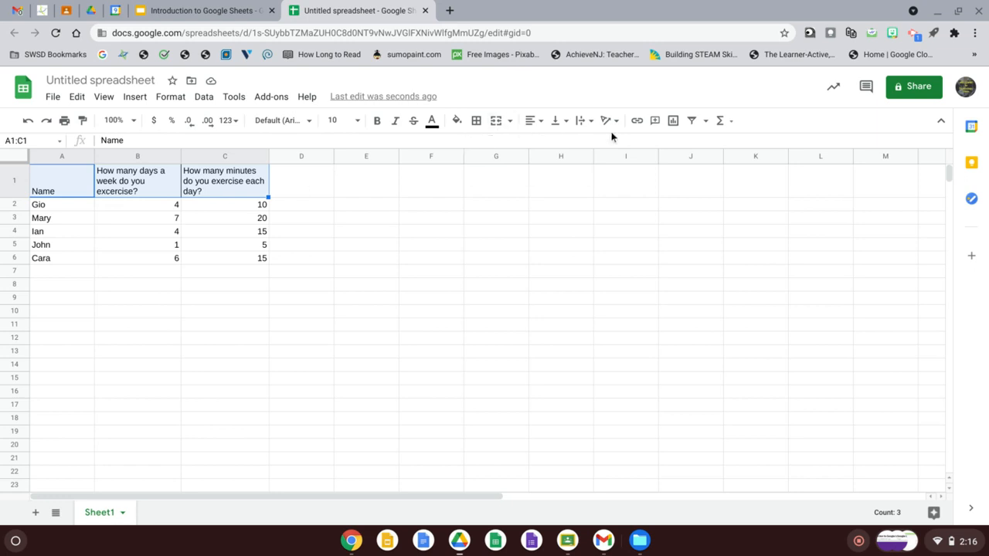
pyautogui.click(475, 121)
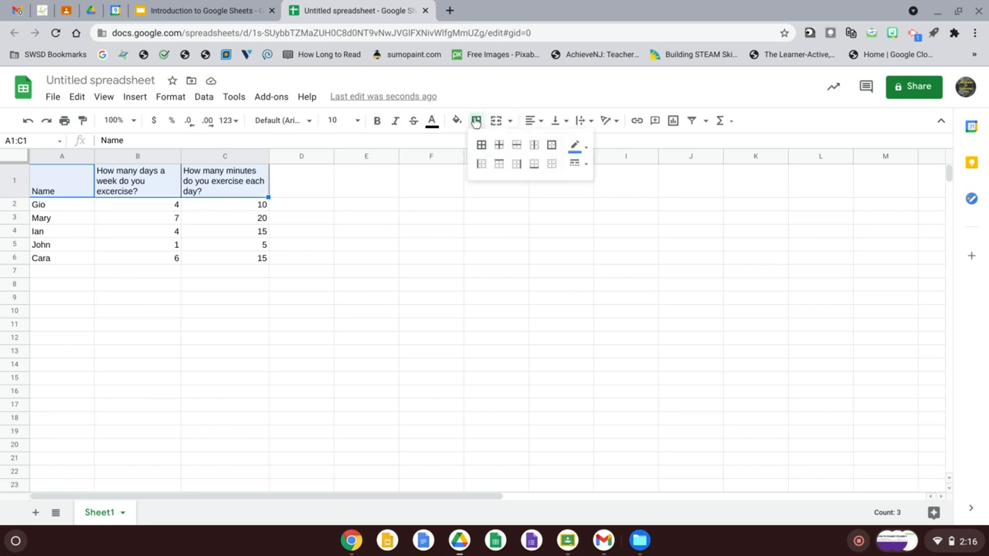
pyautogui.click(575, 147)
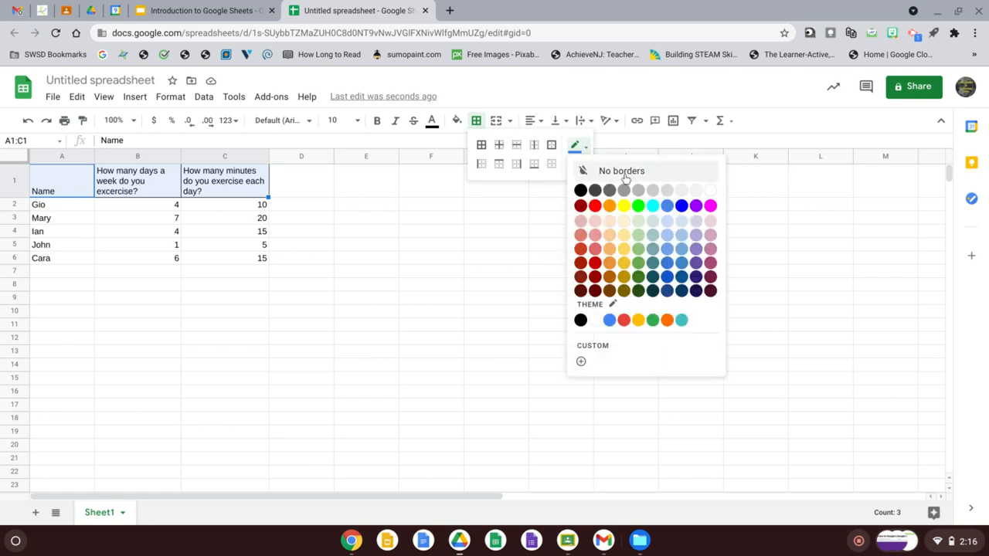
pyautogui.click(668, 253)
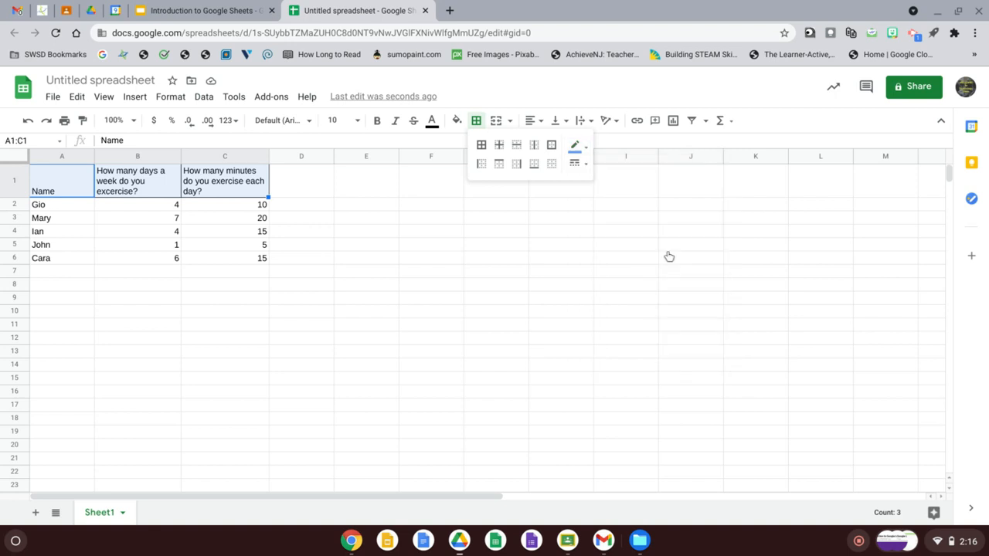
pyautogui.click(580, 164)
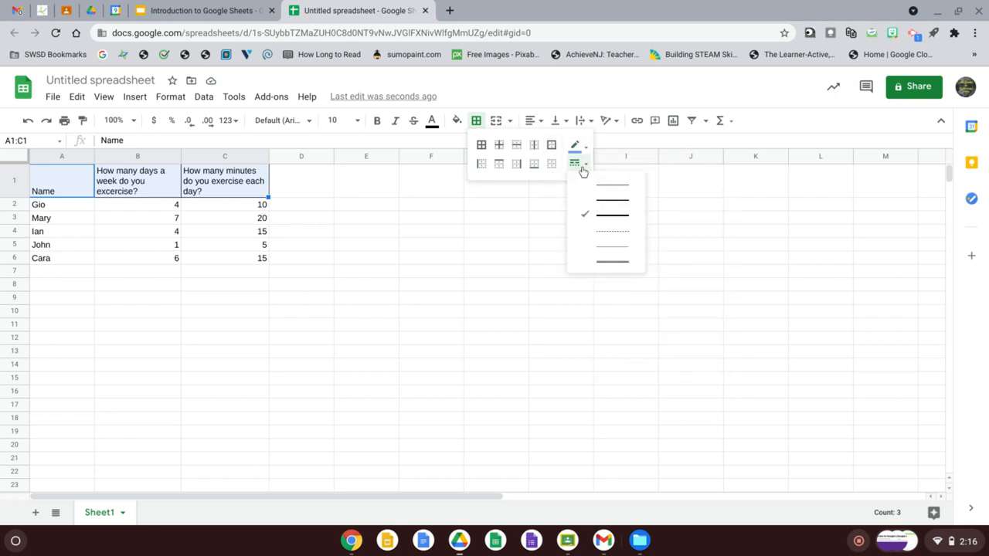
pyautogui.click(593, 216)
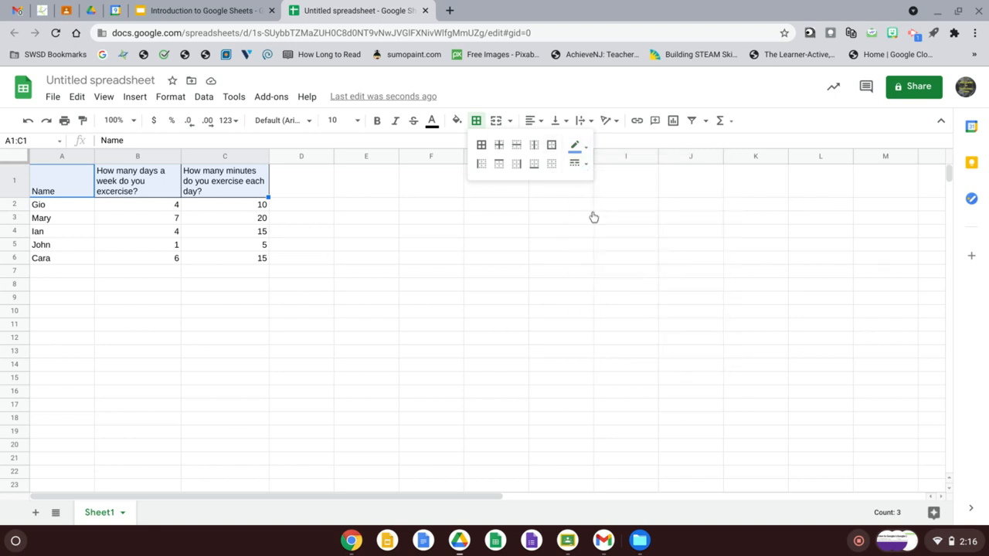
pyautogui.click(481, 145)
pyautogui.click(363, 278)
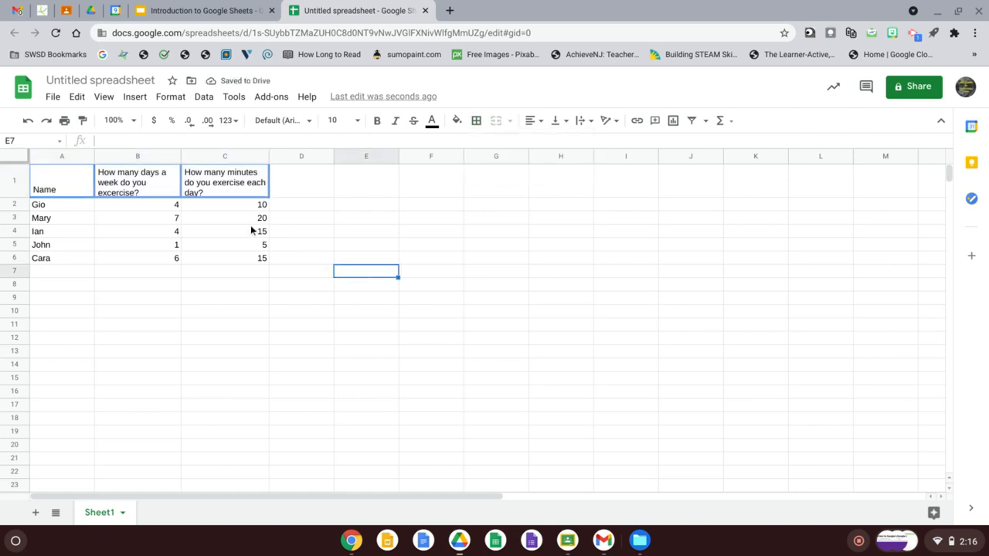
# - Center the text horizontally in header cells A1, B1 and C1, one cell at a time
pyautogui.click(49, 181)
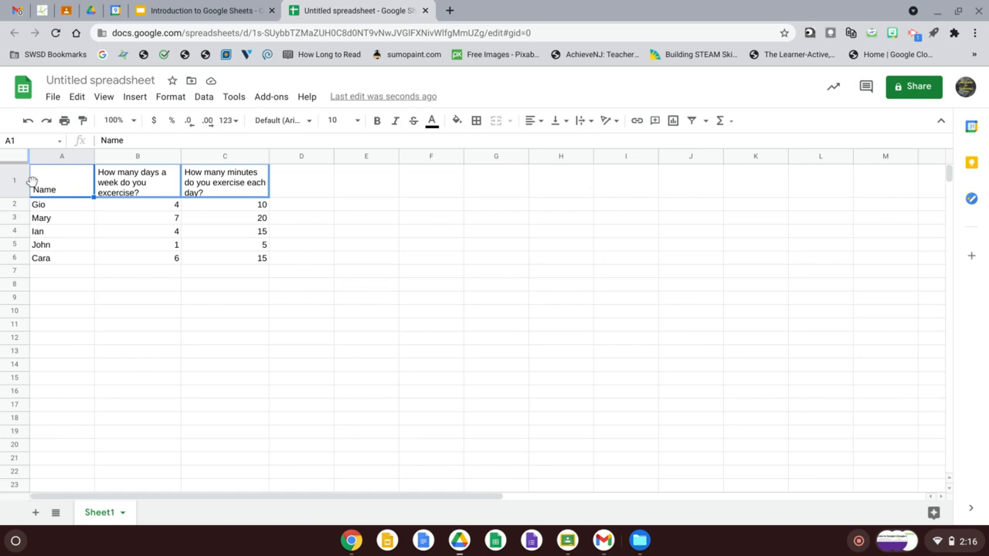
pyautogui.click(538, 122)
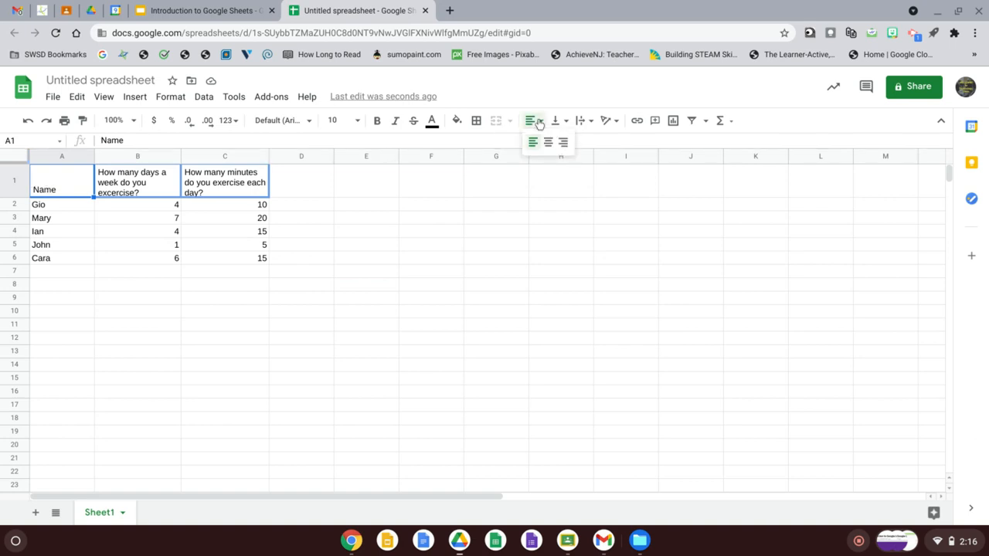
pyautogui.click(547, 142)
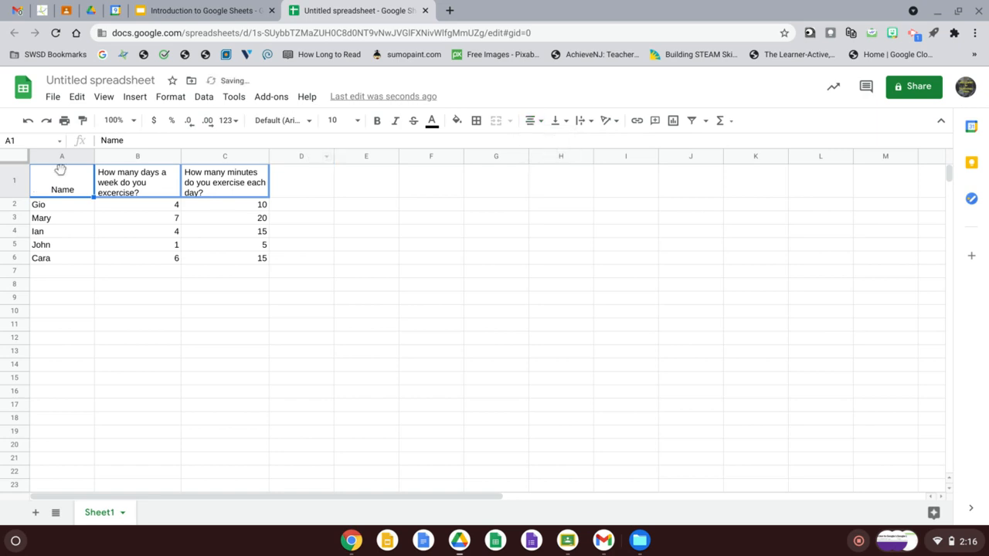
pyautogui.click(115, 186)
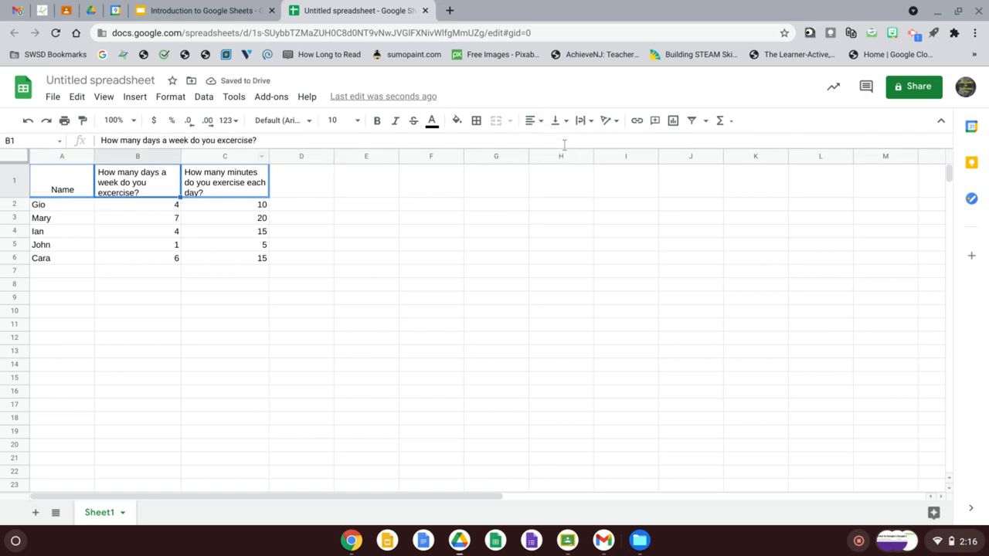
pyautogui.click(543, 124)
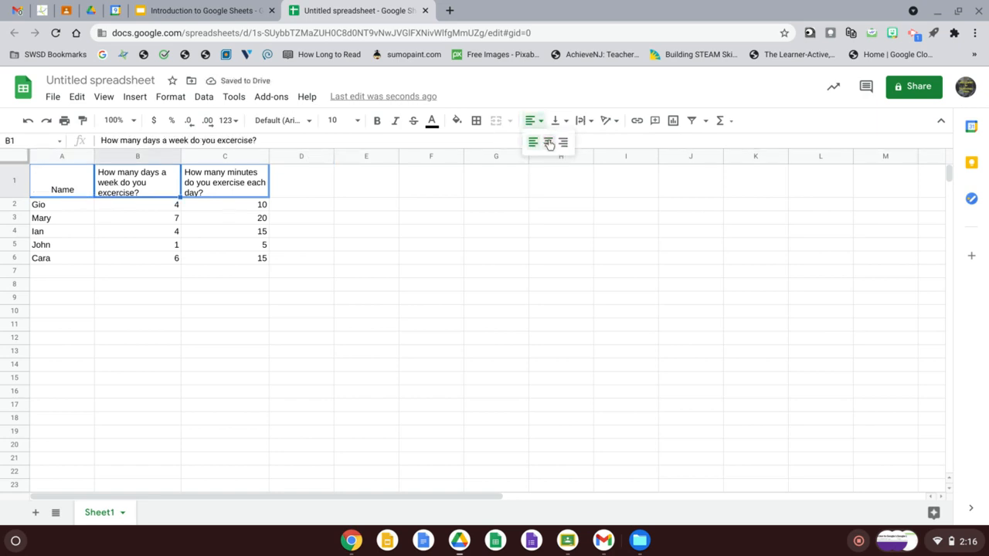
pyautogui.click(547, 143)
pyautogui.click(208, 184)
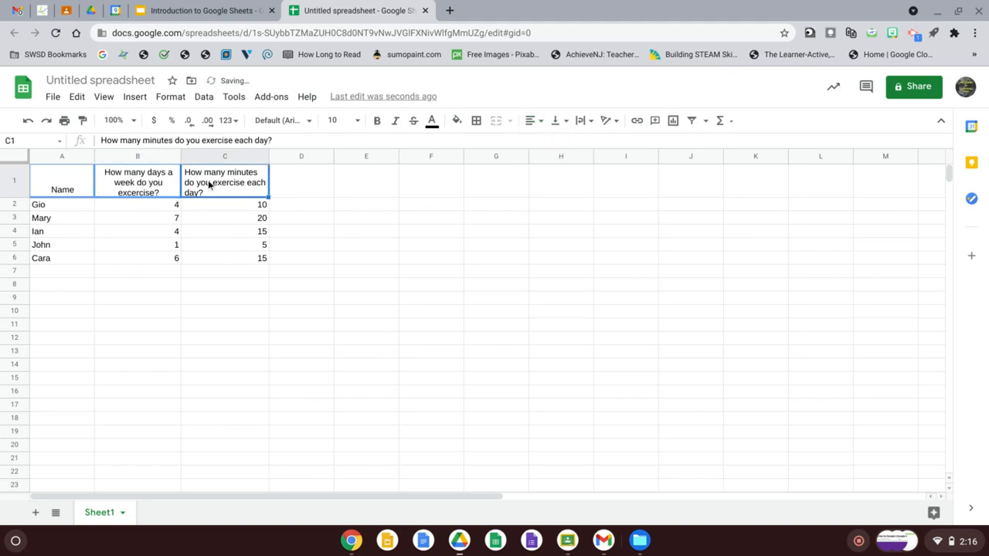
pyautogui.click(540, 124)
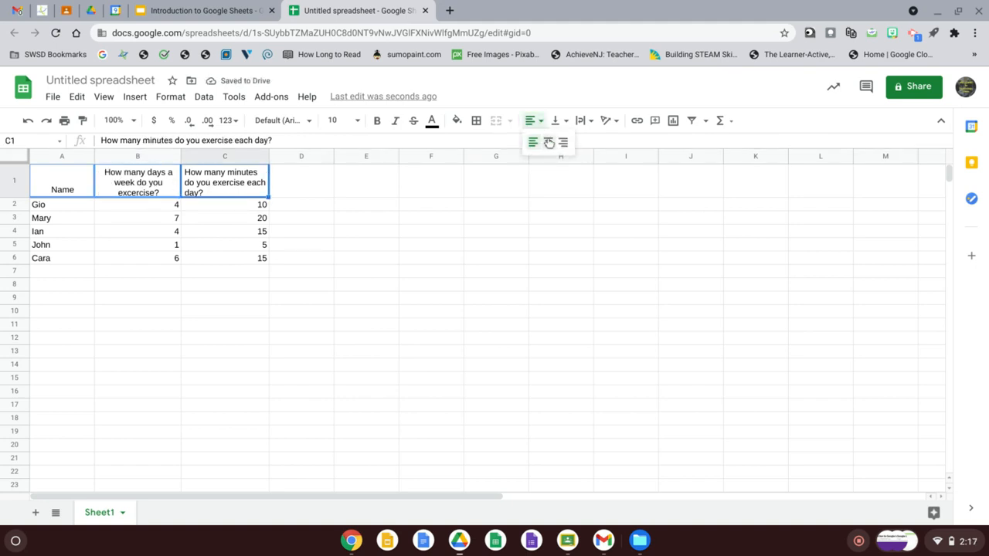
pyautogui.click(547, 143)
pyautogui.click(448, 264)
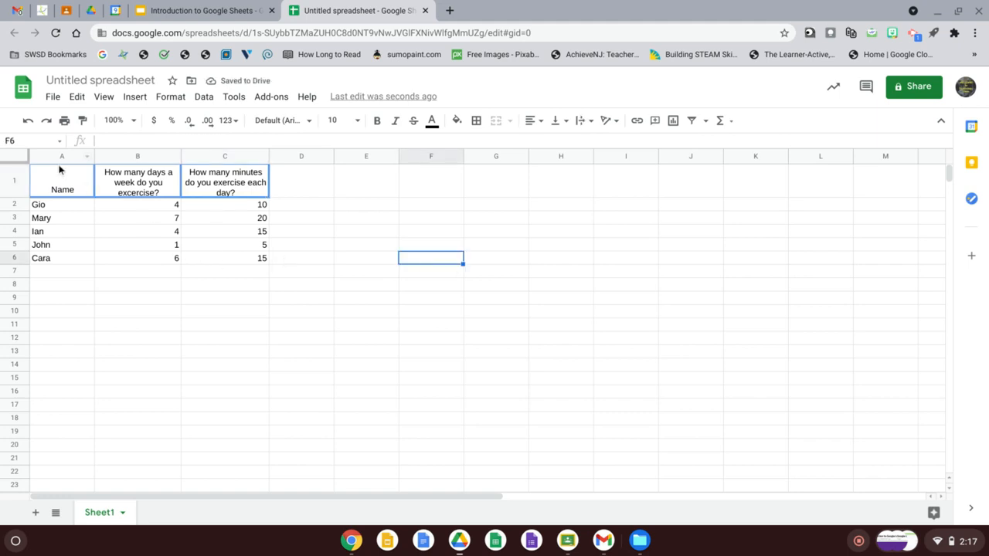
# - Set the font of header cells A1:C1 to Gloria Hallelujah and make the text bold
pyautogui.moveTo(58, 177); pyautogui.dragTo(214, 190)
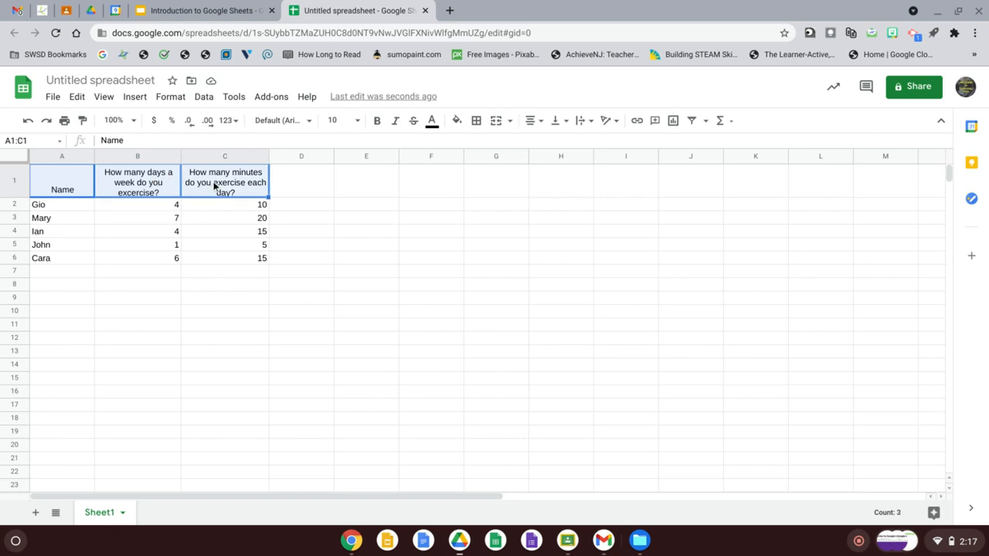
pyautogui.click(309, 121)
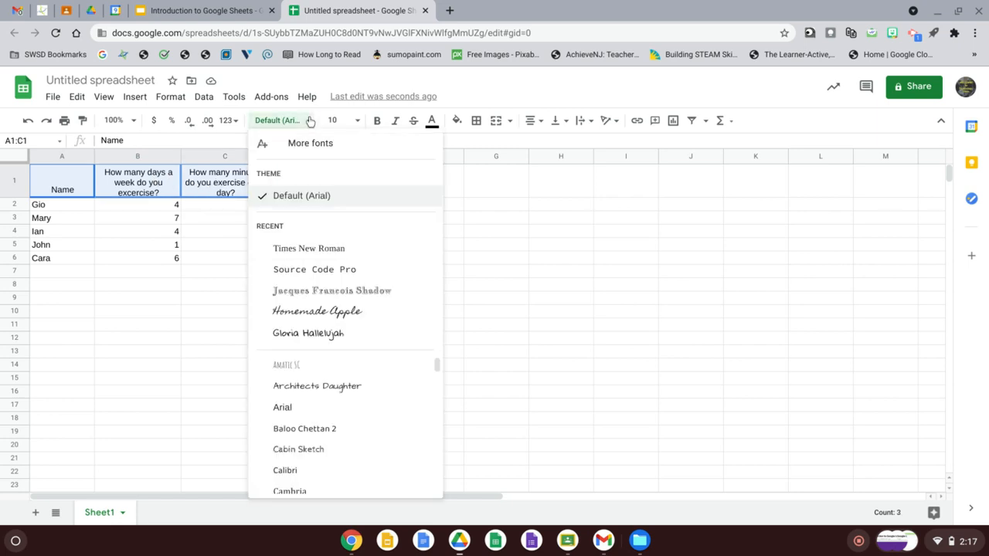
pyautogui.click(362, 341)
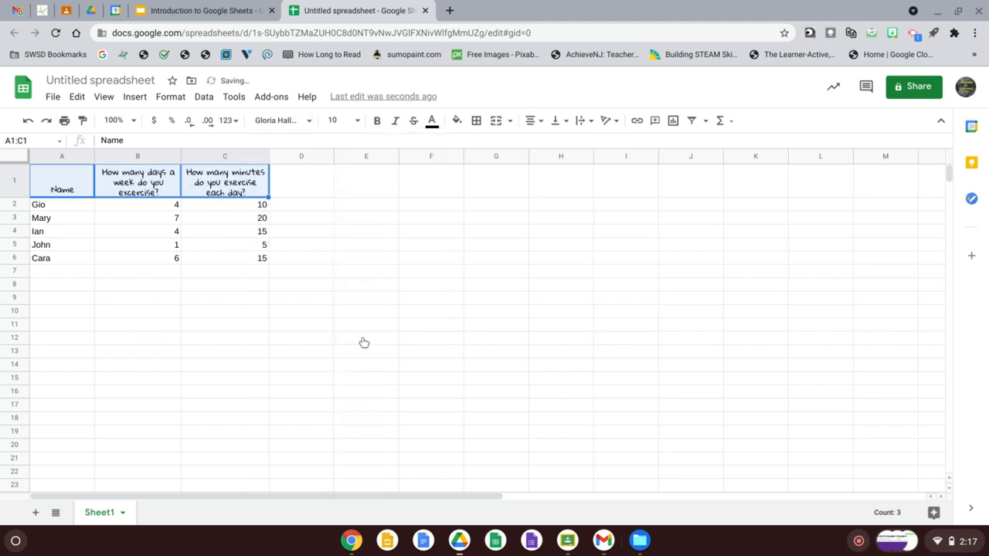
pyautogui.click(378, 121)
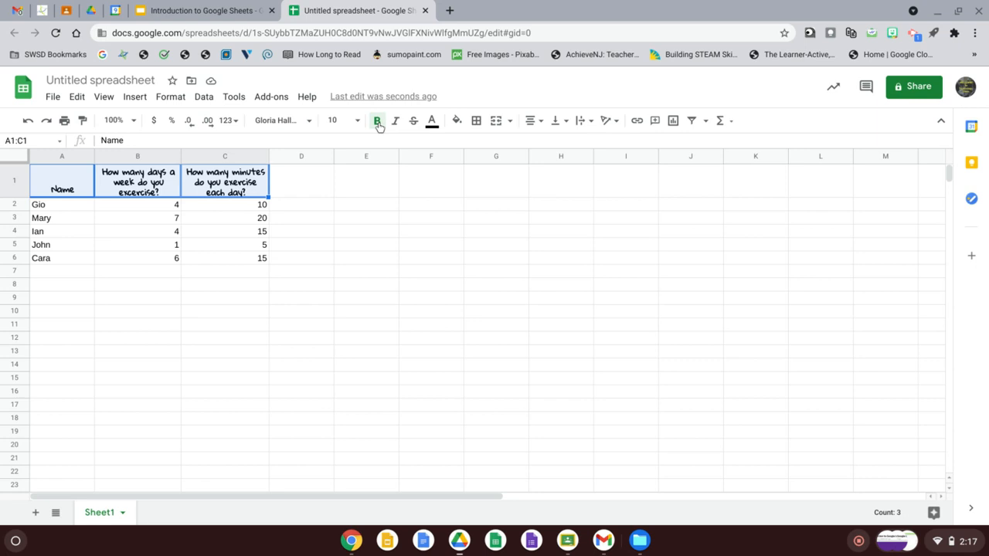
# - Align the text in header cells A1:C1 vertically to the middle
pyautogui.click(569, 121)
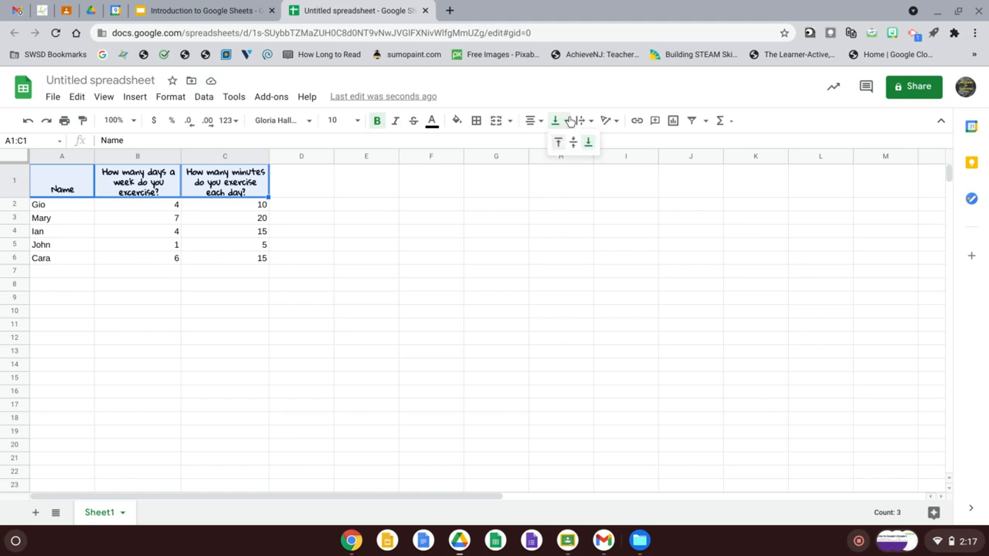
pyautogui.click(572, 142)
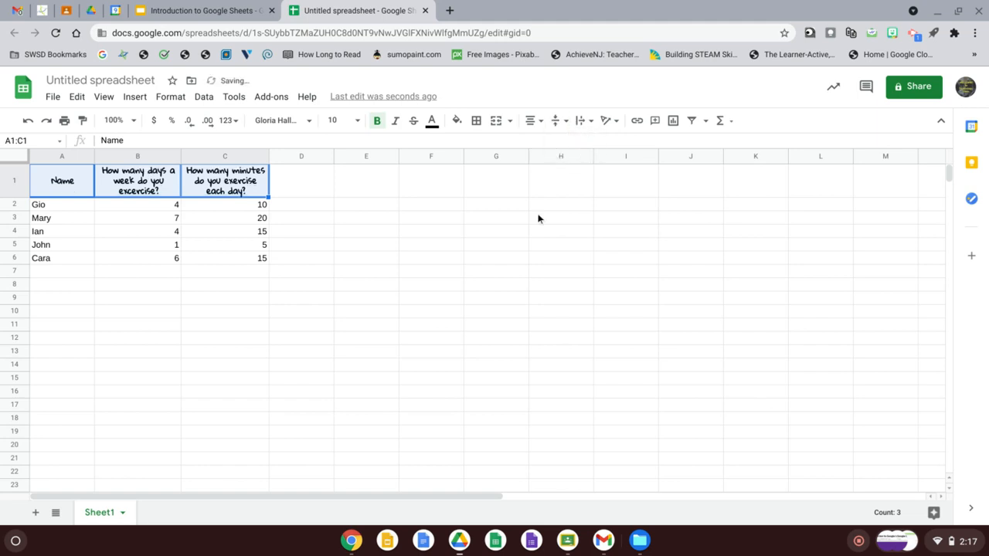
pyautogui.click(502, 274)
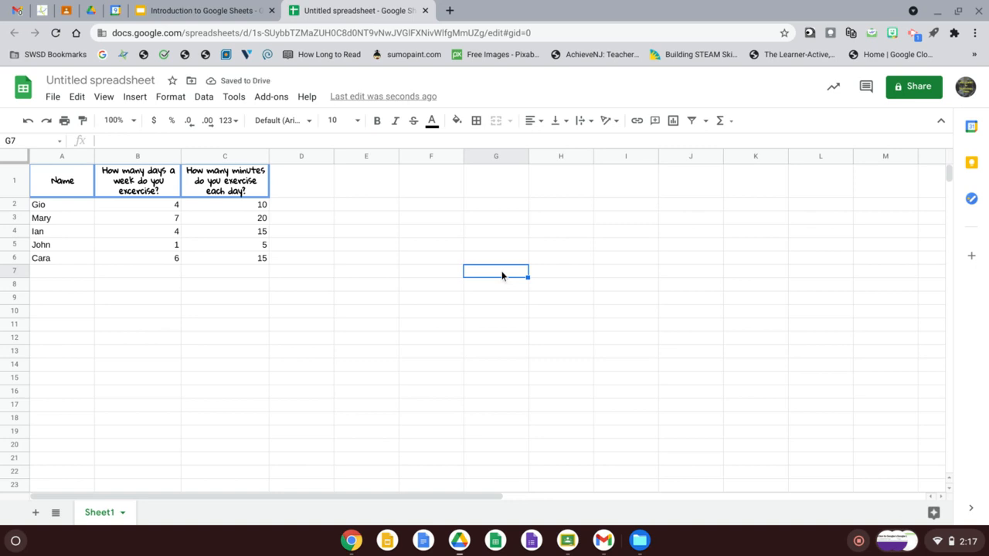
# - Center the contents of the whole Name column A horizontally
pyautogui.click(54, 208)
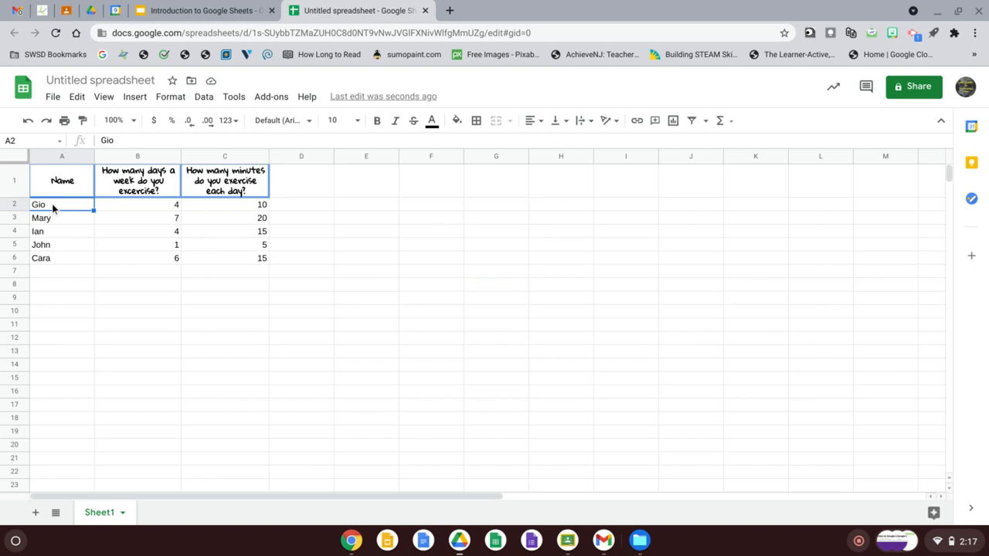
pyautogui.click(67, 156)
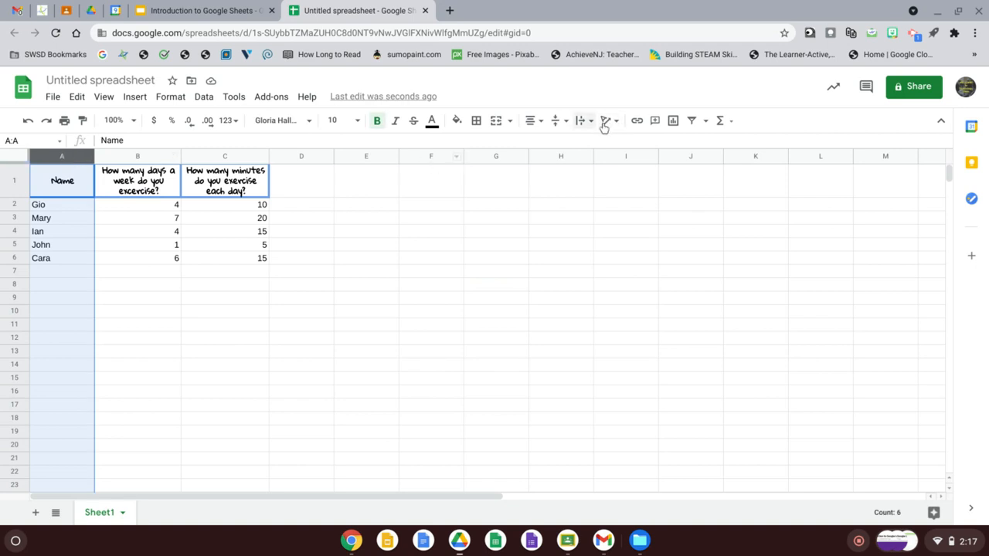
pyautogui.click(539, 122)
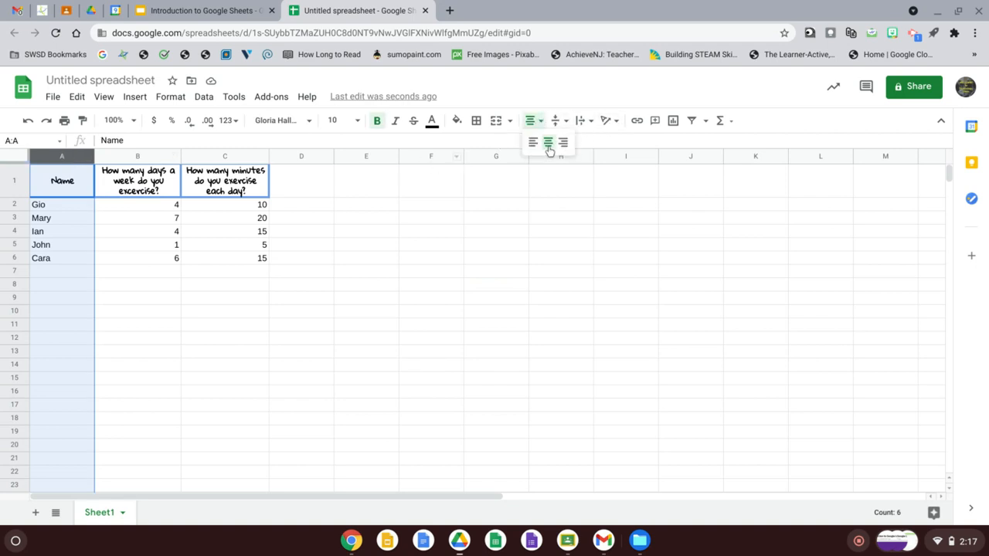
pyautogui.click(549, 147)
pyautogui.click(430, 303)
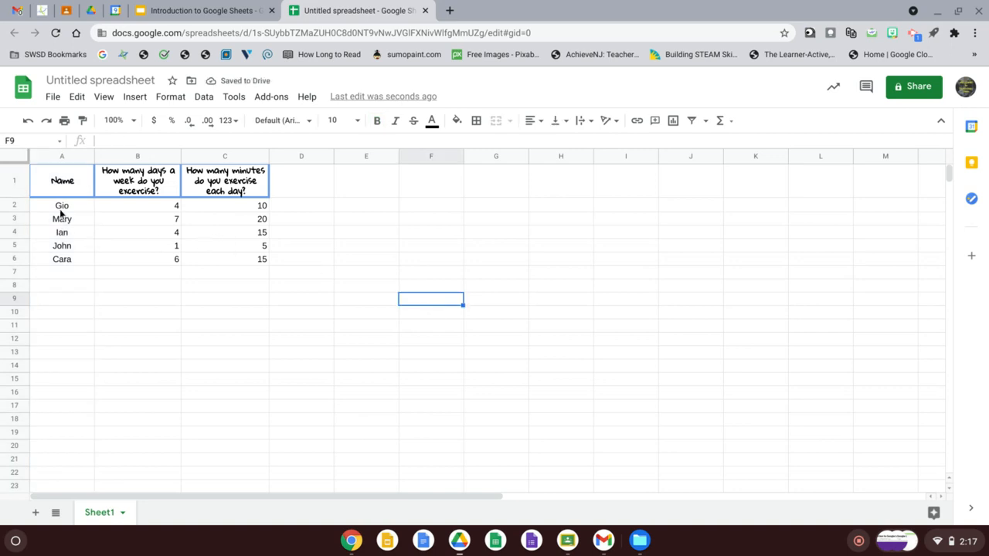
# - Apply all borders to the data cells A2:C6 and set the border color to black
pyautogui.moveTo(61, 205); pyautogui.dragTo(230, 265)
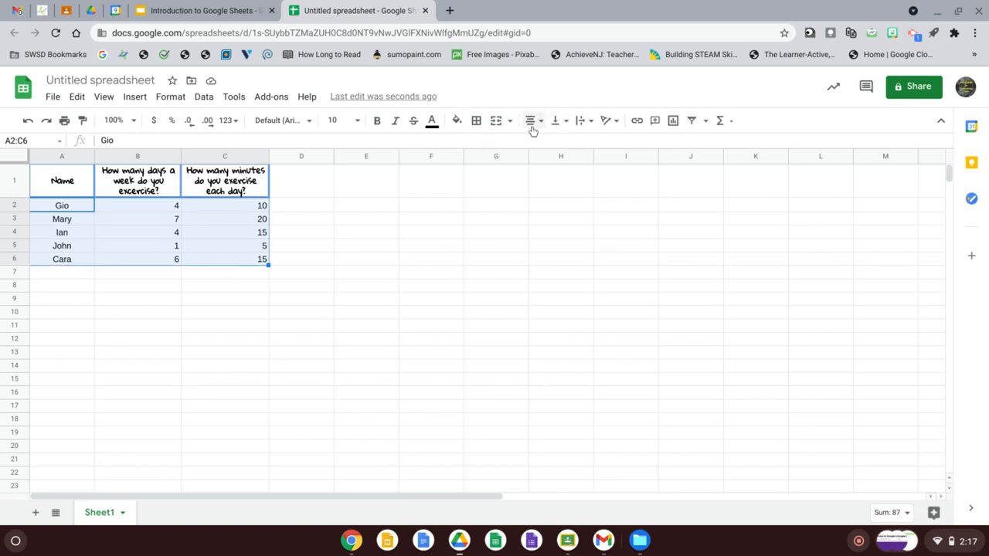
pyautogui.click(477, 122)
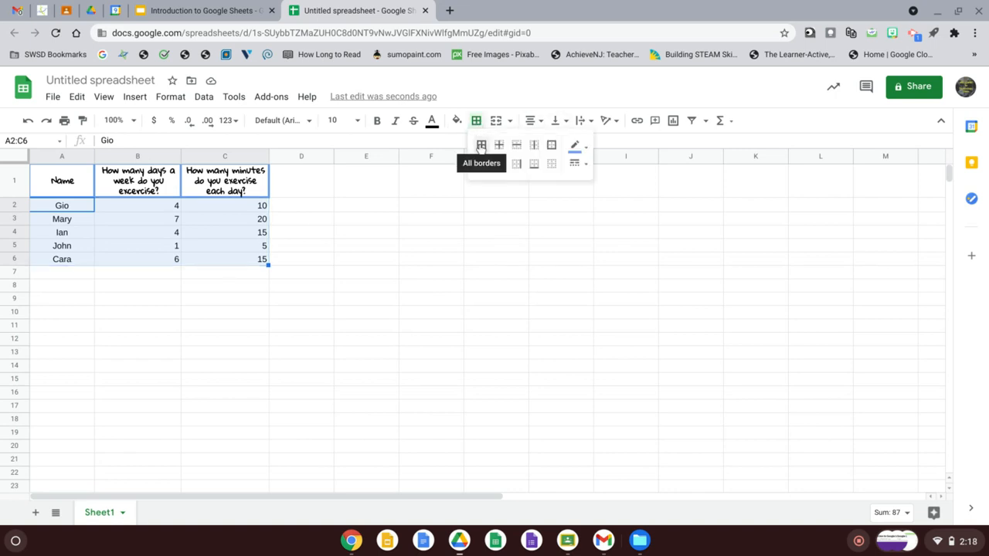
pyautogui.click(481, 146)
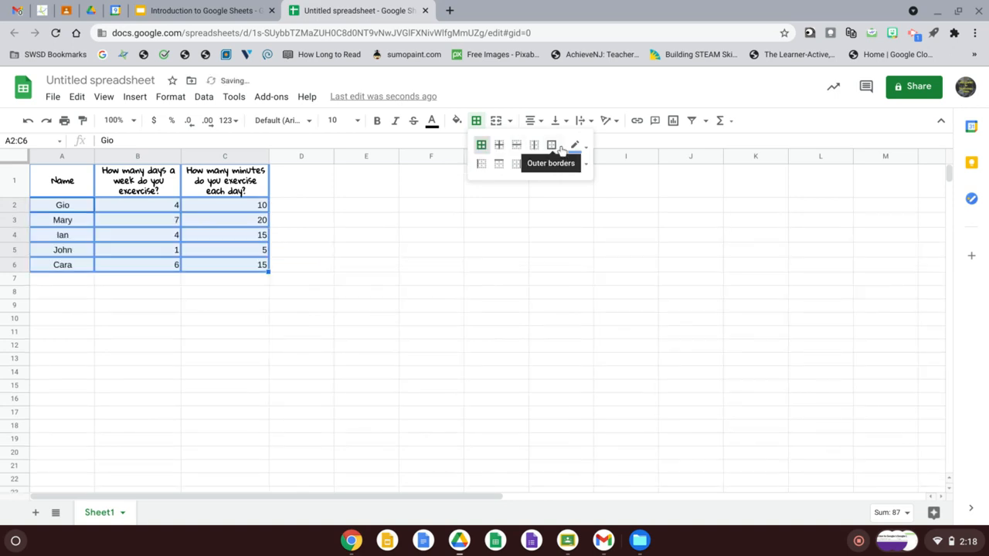
pyautogui.click(575, 146)
pyautogui.click(581, 190)
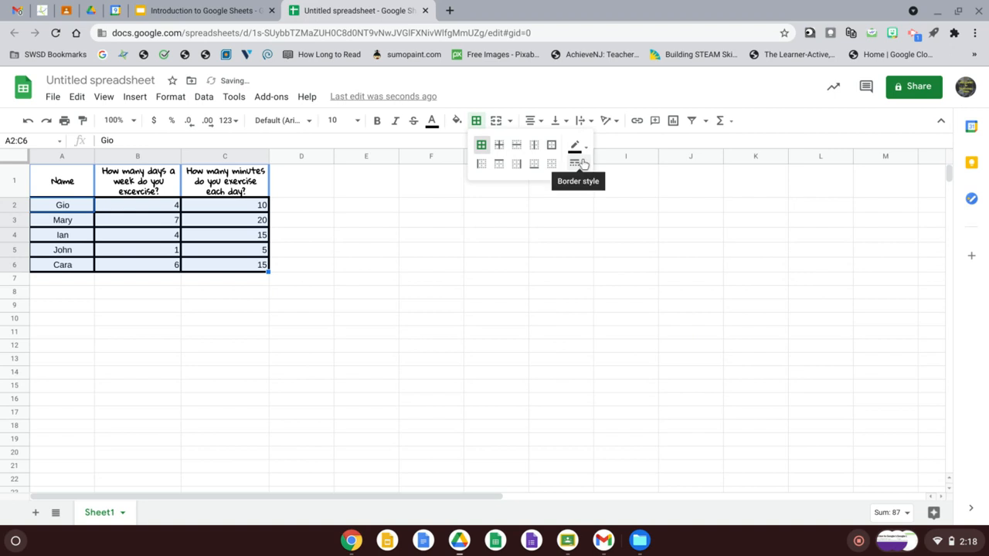
# - Try the dotted border style on data cells A2:C6, and settle on the dashed style
pyautogui.click(576, 164)
pyautogui.click(610, 246)
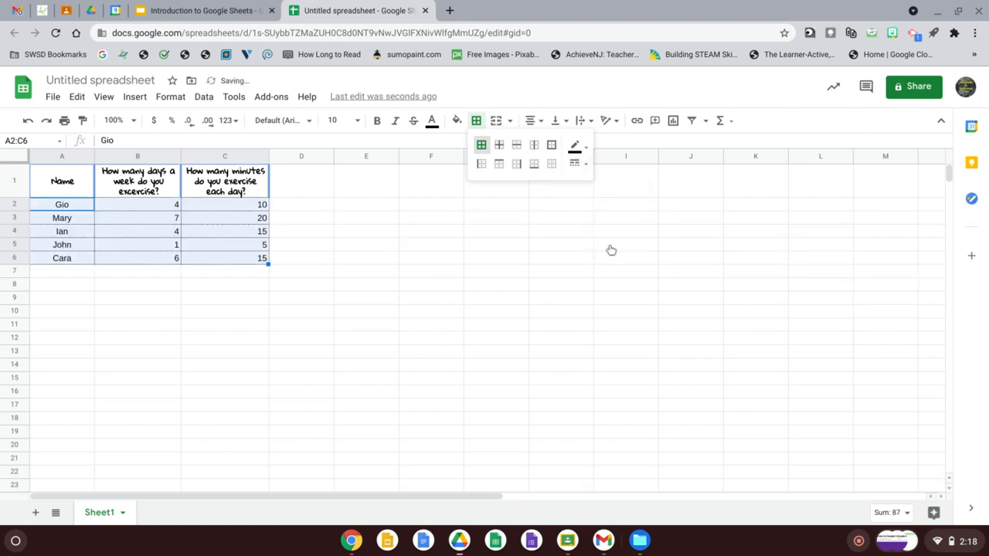
pyautogui.click(585, 167)
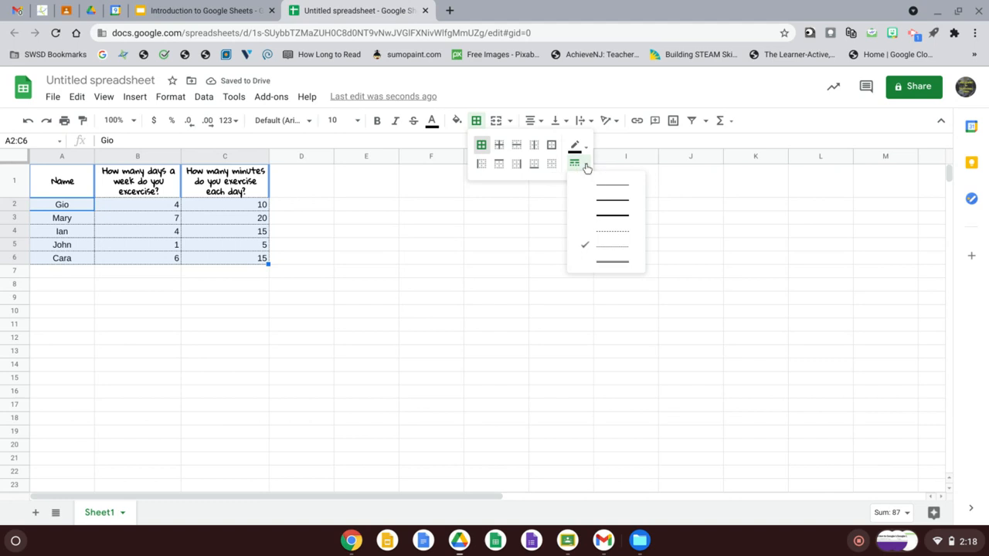
pyautogui.click(602, 231)
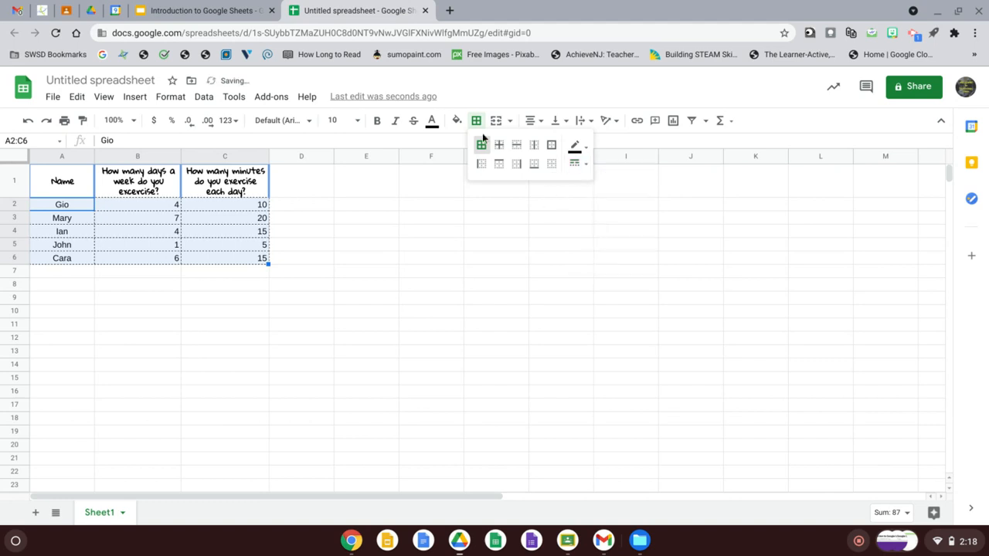
pyautogui.click(430, 259)
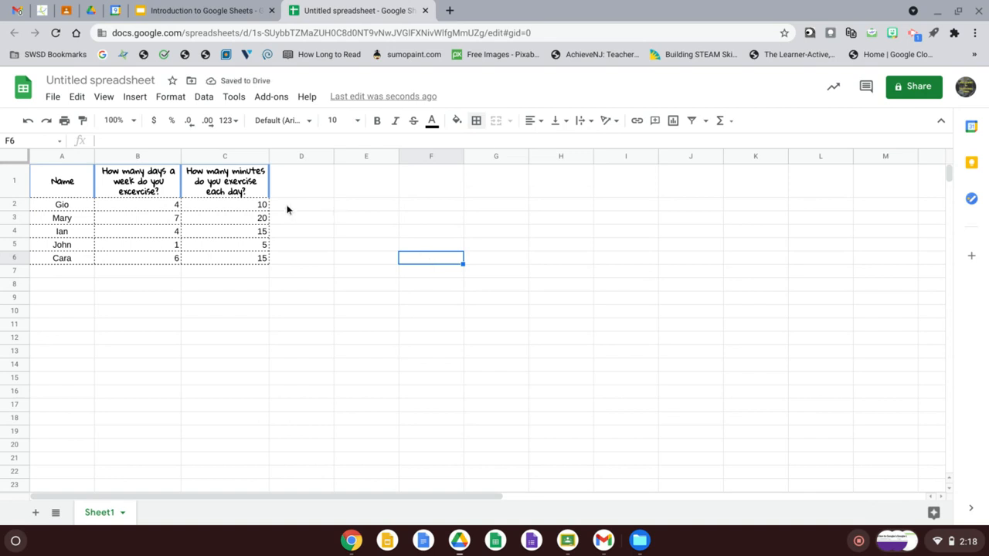
# - Fill the Name header cell A1 with pale yellow
pyautogui.moveTo(53, 185); pyautogui.dragTo(211, 184)
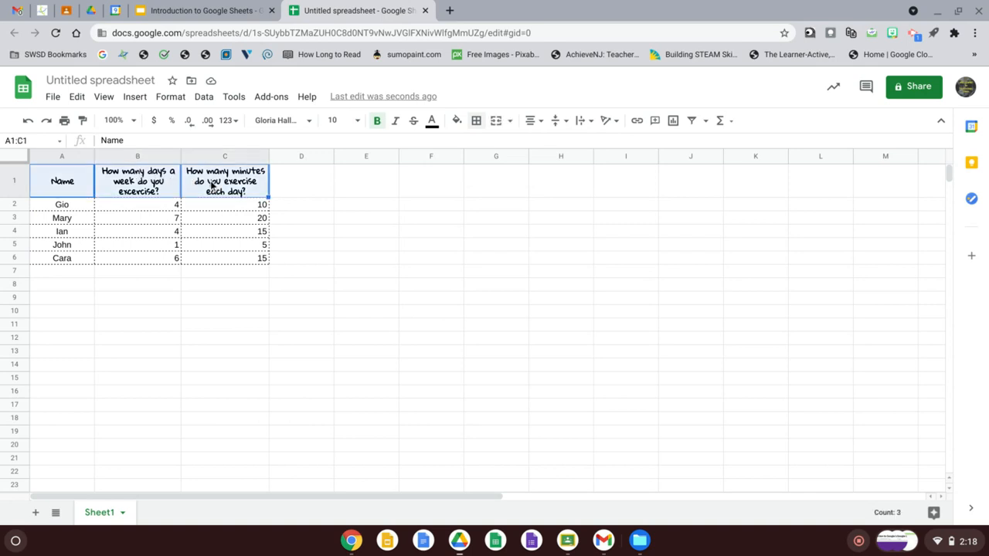
pyautogui.click(71, 193)
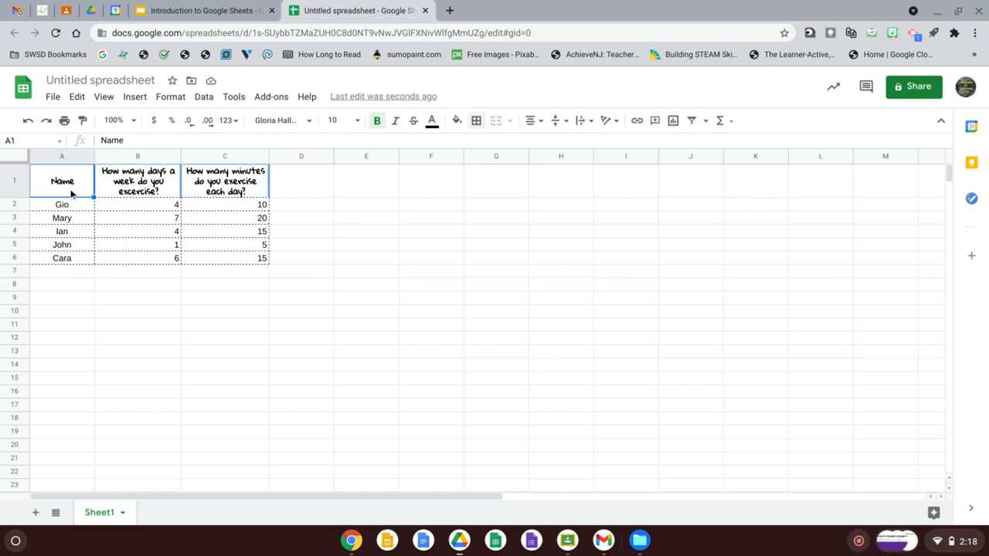
pyautogui.click(459, 122)
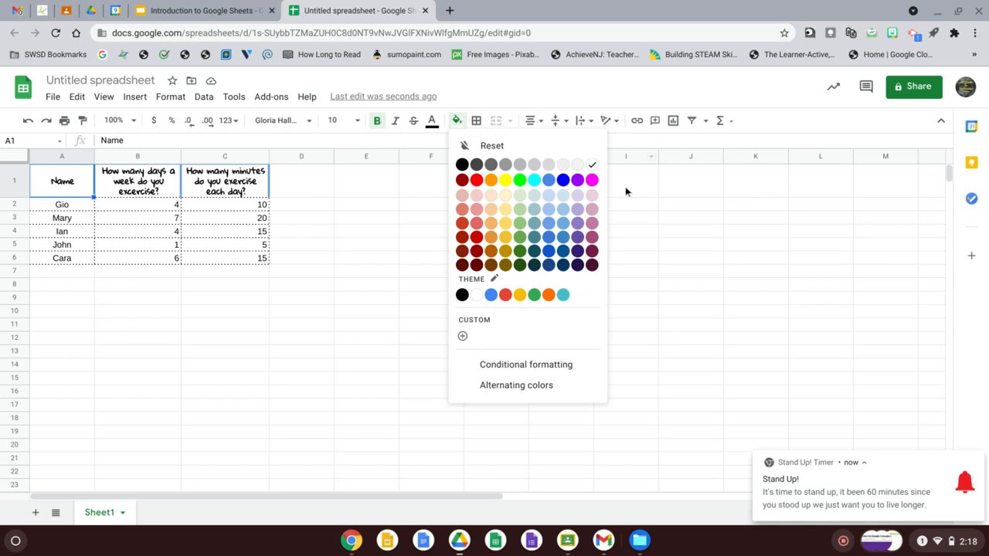
pyautogui.click(508, 204)
pyautogui.click(325, 329)
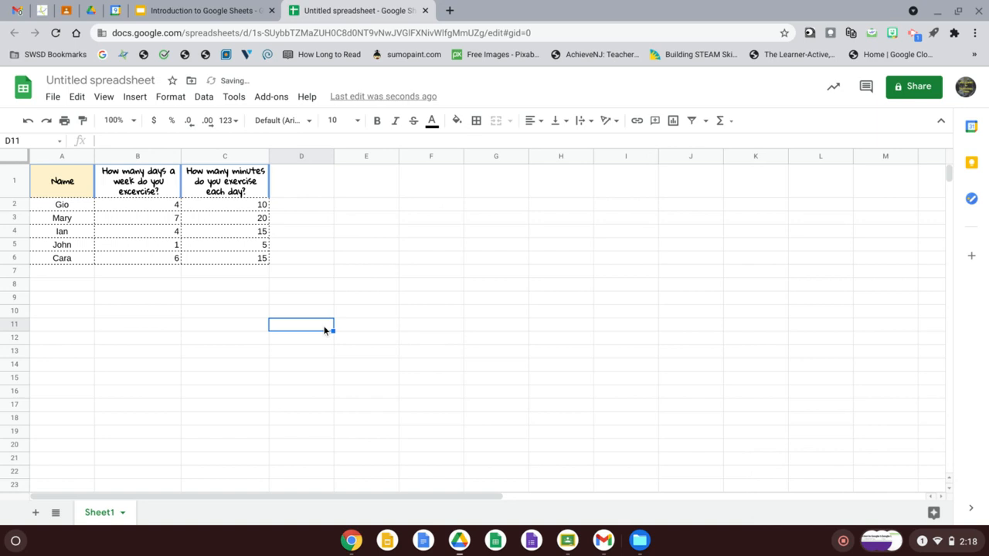
# - Fill header cell B1, the days-per-week question, with light green
pyautogui.click(157, 194)
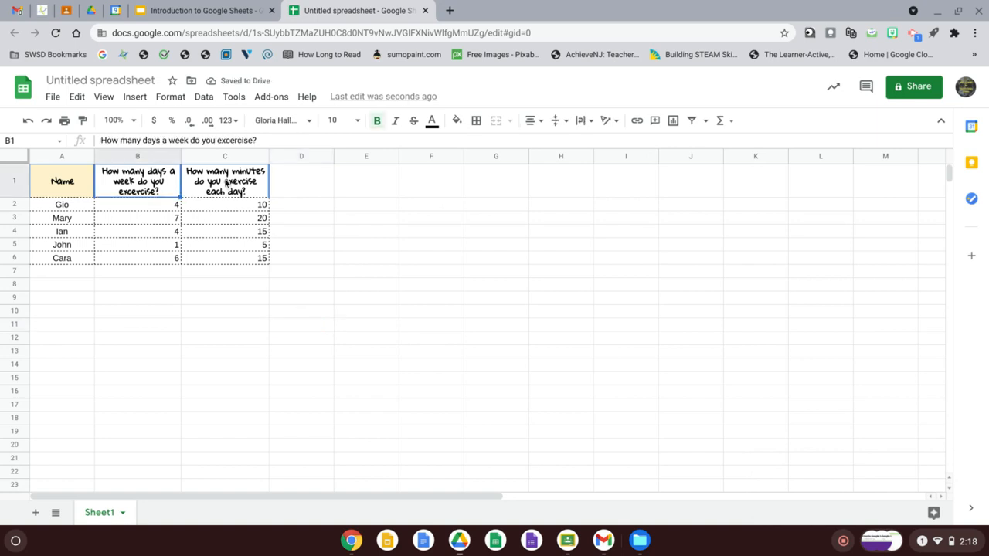
pyautogui.click(459, 122)
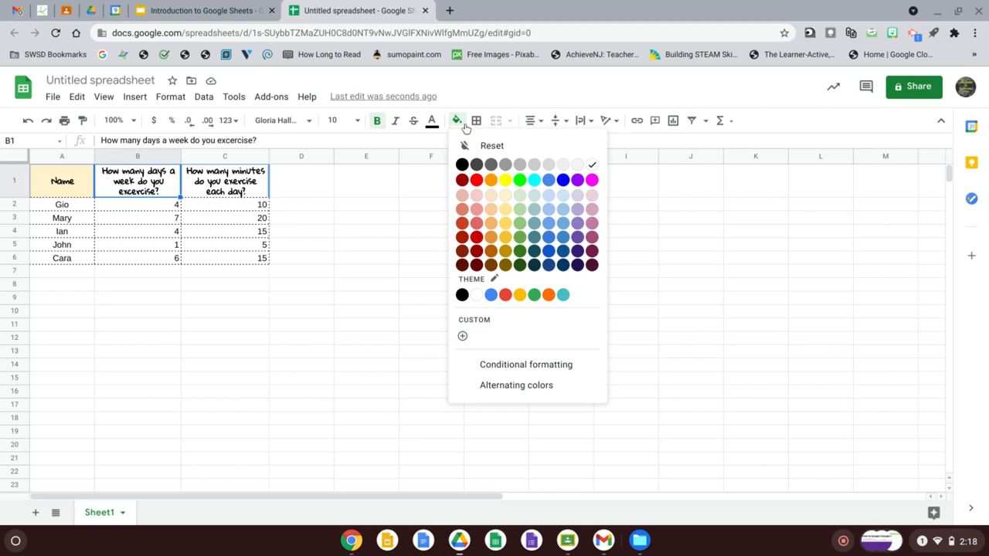
pyautogui.click(520, 195)
pyautogui.click(416, 290)
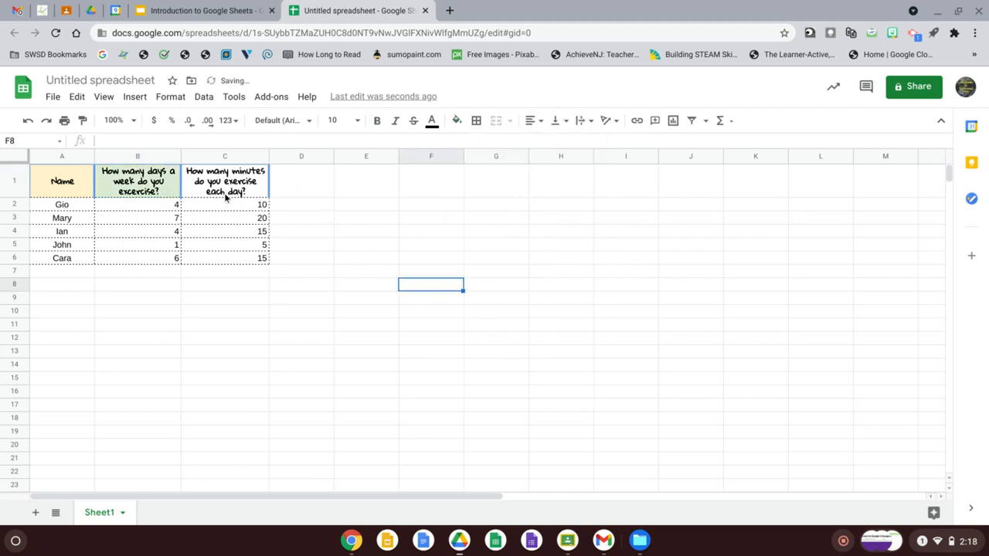
# - Fill header cell C1, the minutes-per-day question, with light magenta
pyautogui.click(257, 180)
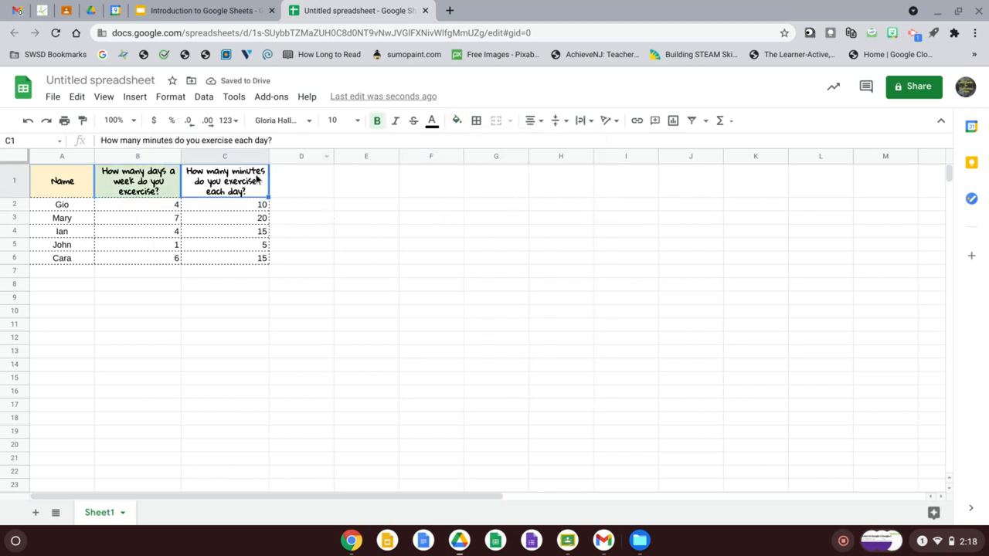
pyautogui.click(457, 122)
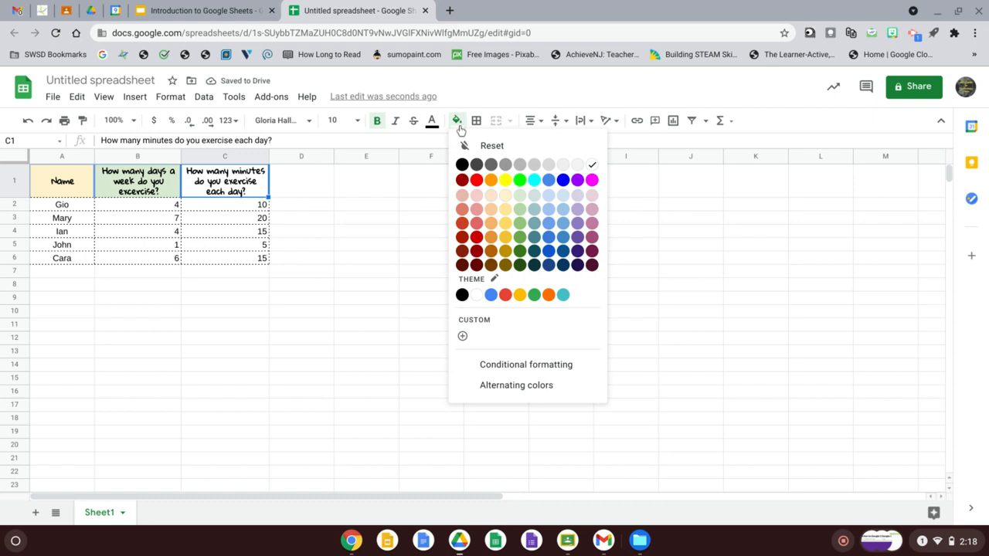
pyautogui.click(595, 198)
pyautogui.click(533, 293)
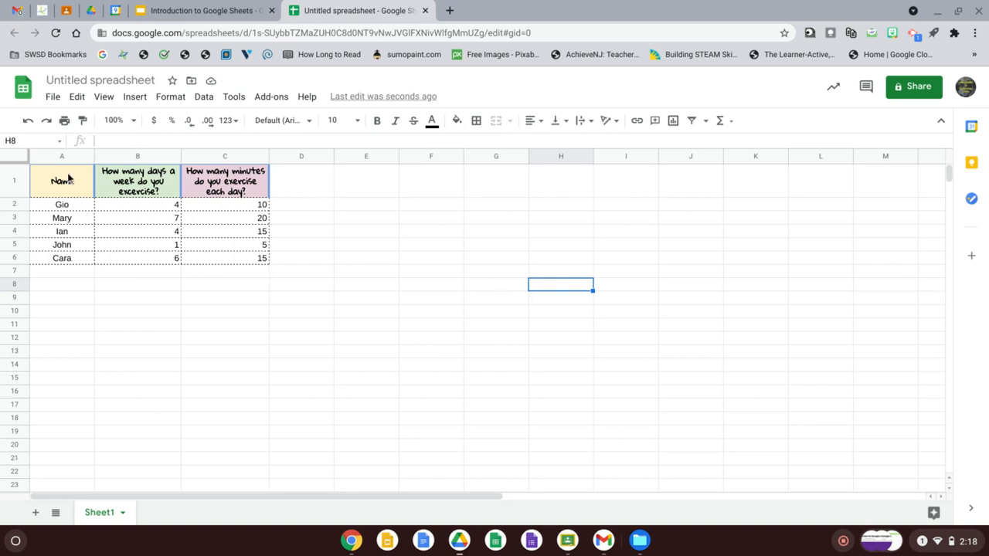
# - Set the font size of header cells A1:C1 to 12
pyautogui.moveTo(68, 179); pyautogui.dragTo(257, 184)
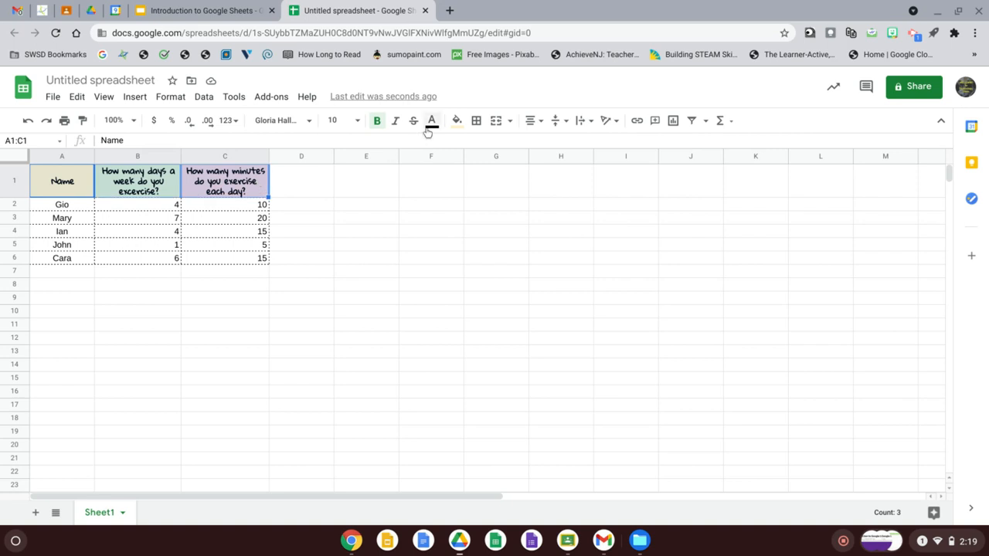
pyautogui.click(362, 124)
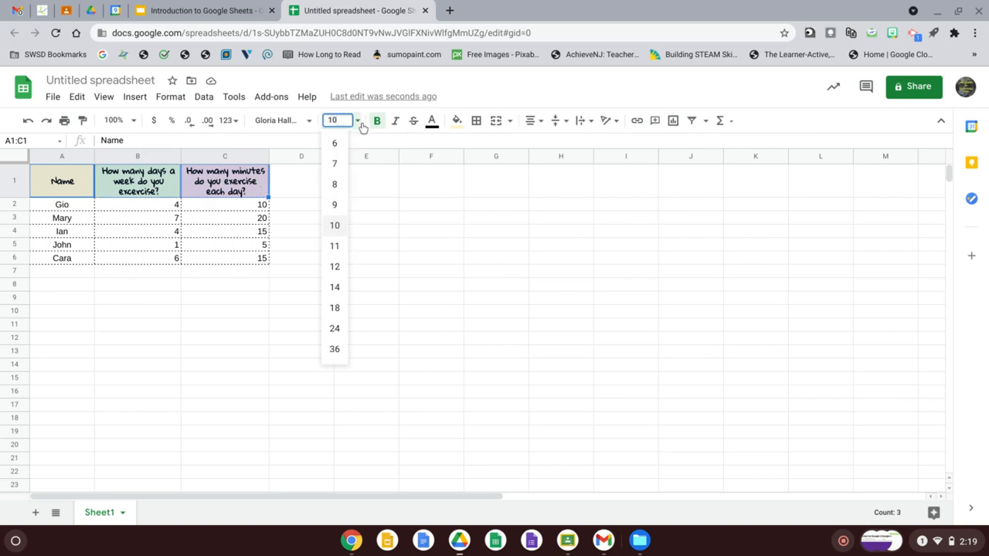
pyautogui.click(335, 267)
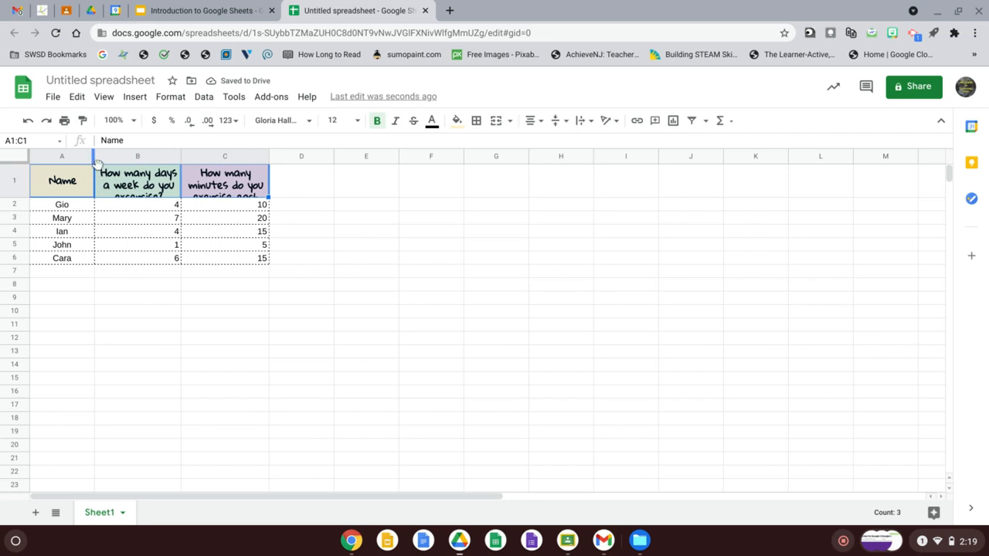
# - Widen columns A, B and C slightly and increase the height of row 1 to fit the full header text
pyautogui.moveTo(94, 158); pyautogui.dragTo(114, 167)
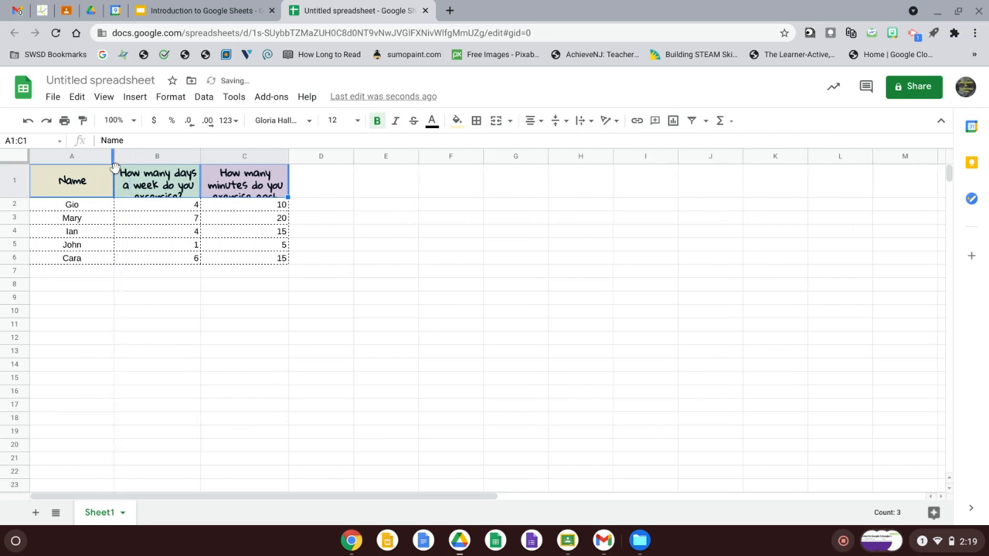
pyautogui.moveTo(200, 156); pyautogui.dragTo(213, 158)
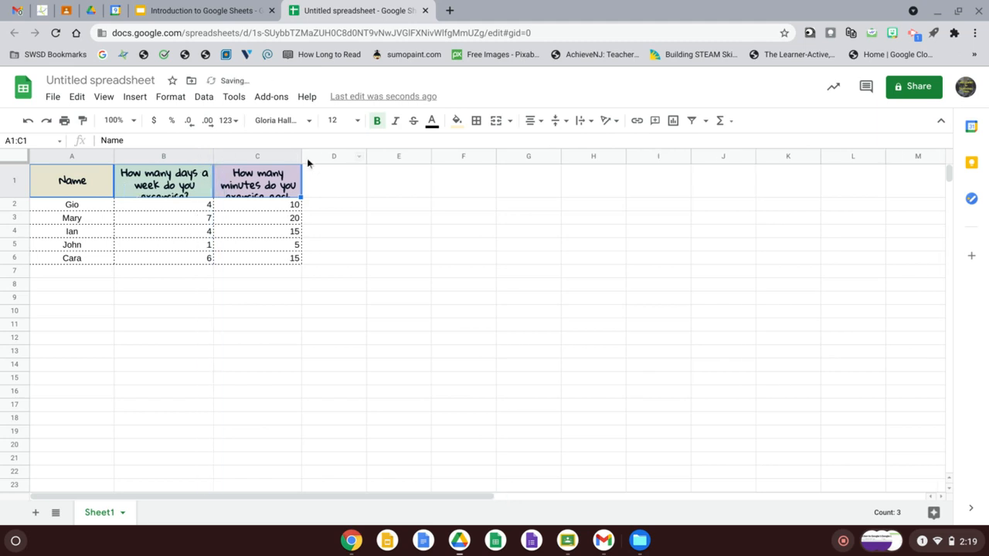
pyautogui.moveTo(301, 156); pyautogui.dragTo(319, 156)
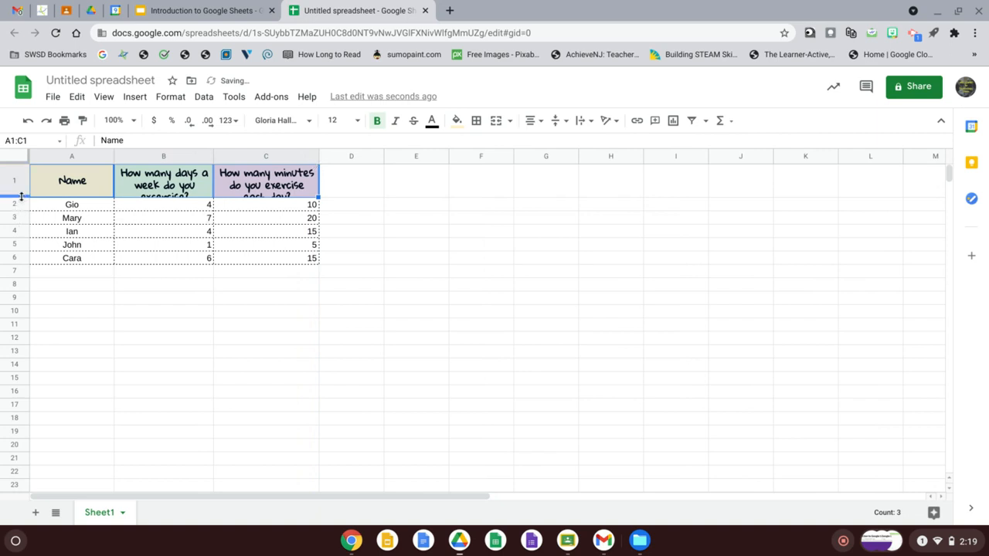
pyautogui.moveTo(21, 197); pyautogui.dragTo(21, 214)
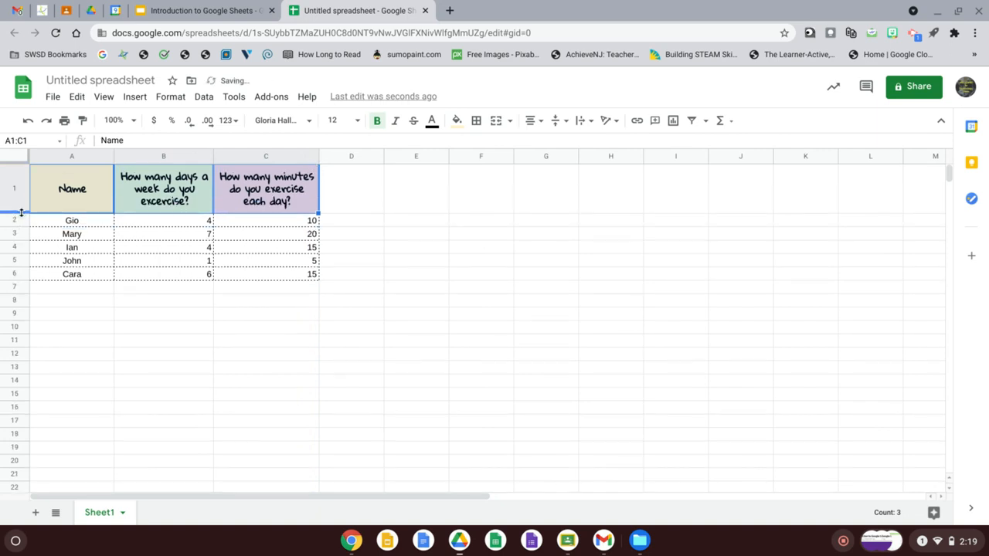
pyautogui.click(217, 370)
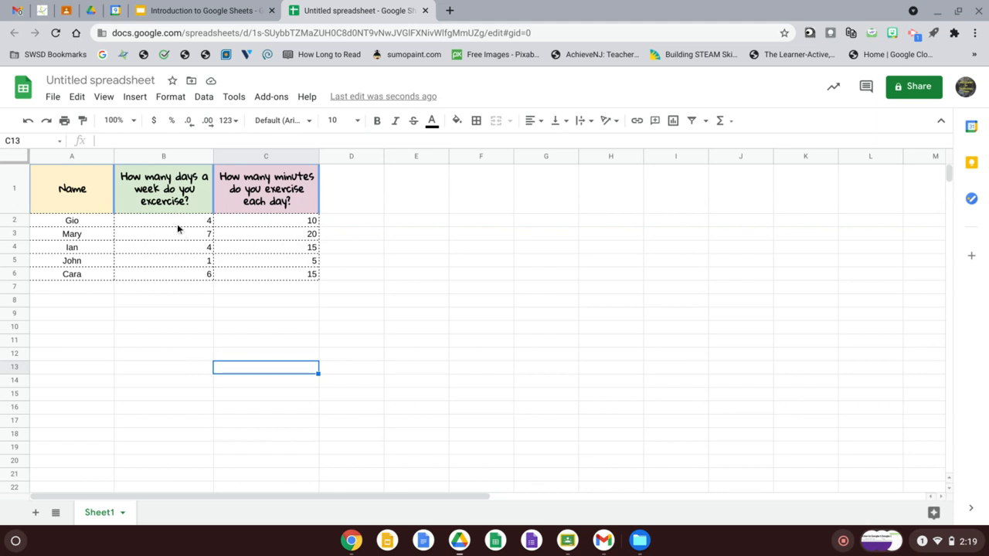
# - Center the contents of the whole columns B and C horizontally, one column at a time
pyautogui.click(175, 158)
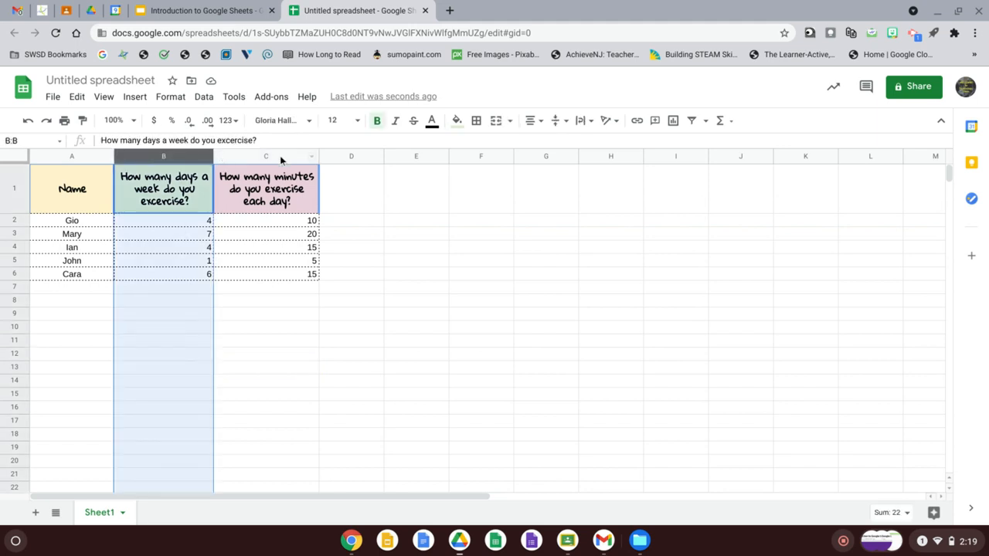
pyautogui.click(531, 121)
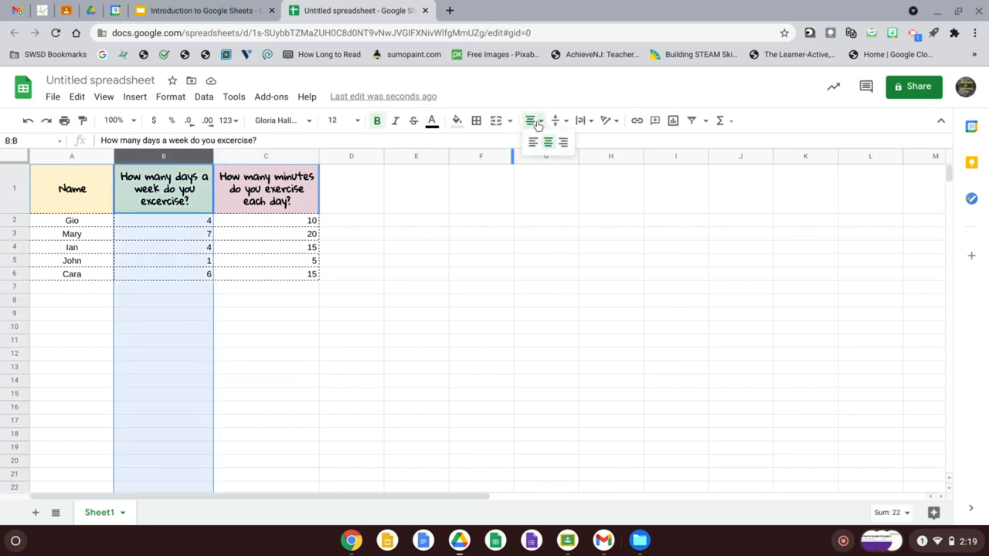
pyautogui.click(547, 141)
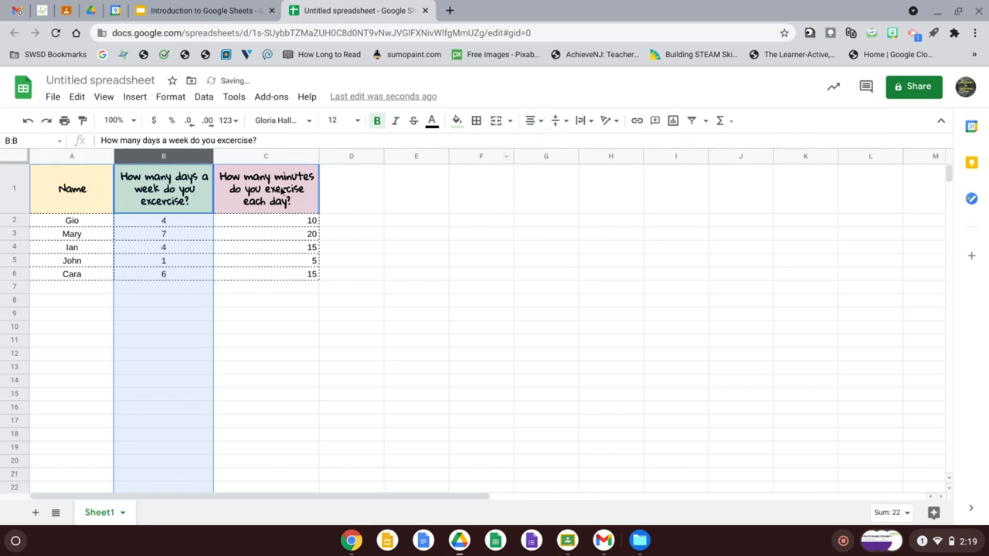
pyautogui.click(256, 157)
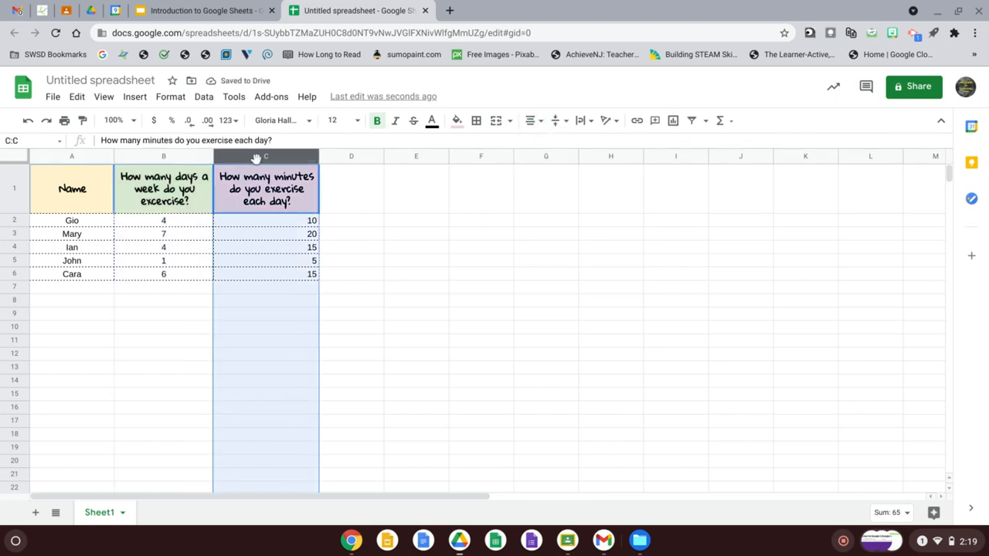
pyautogui.click(536, 124)
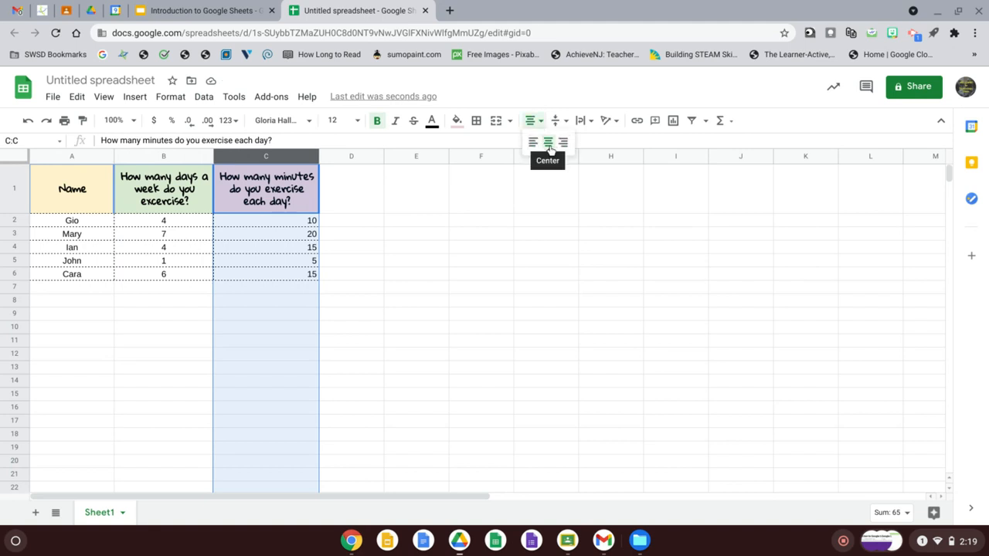
pyautogui.click(549, 144)
pyautogui.click(446, 316)
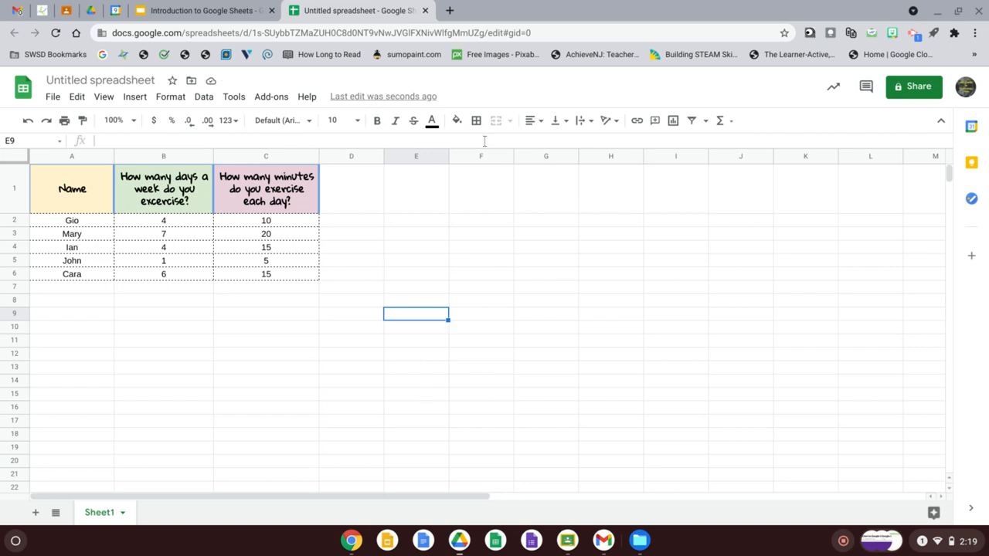
# - Fill the empty cells beside the table with sample colors: E2 orange, F3 light yellow and F2 cyan
pyautogui.click(408, 223)
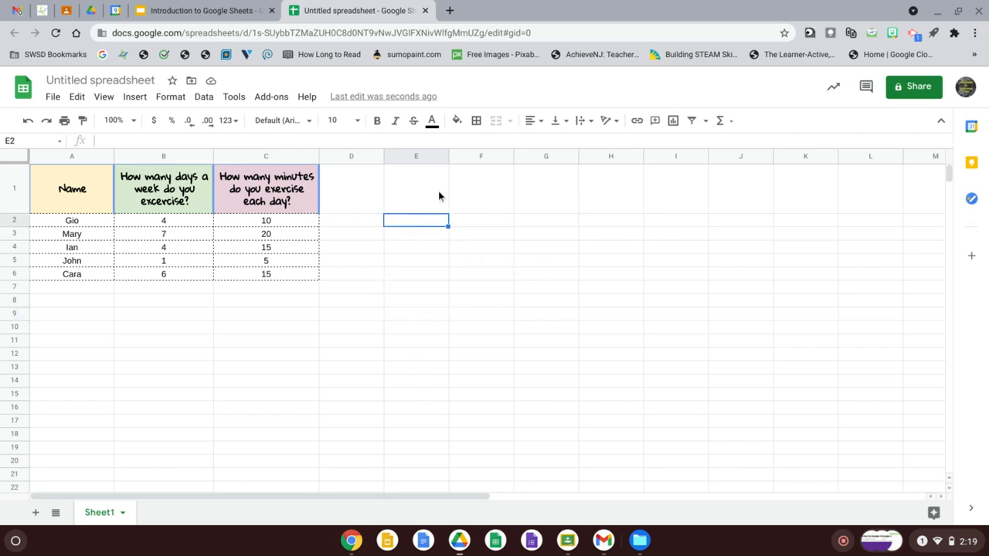
pyautogui.click(457, 120)
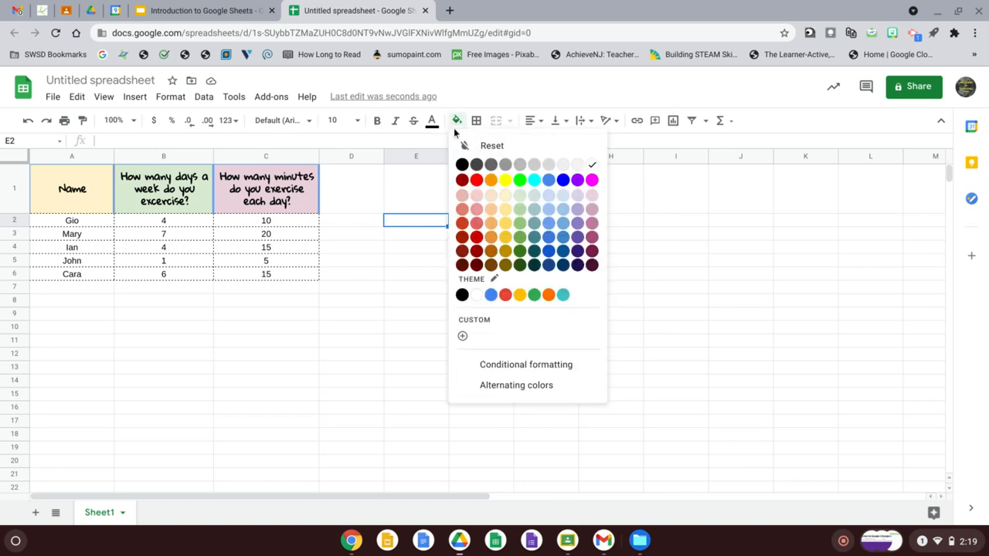
pyautogui.click(491, 180)
pyautogui.click(481, 235)
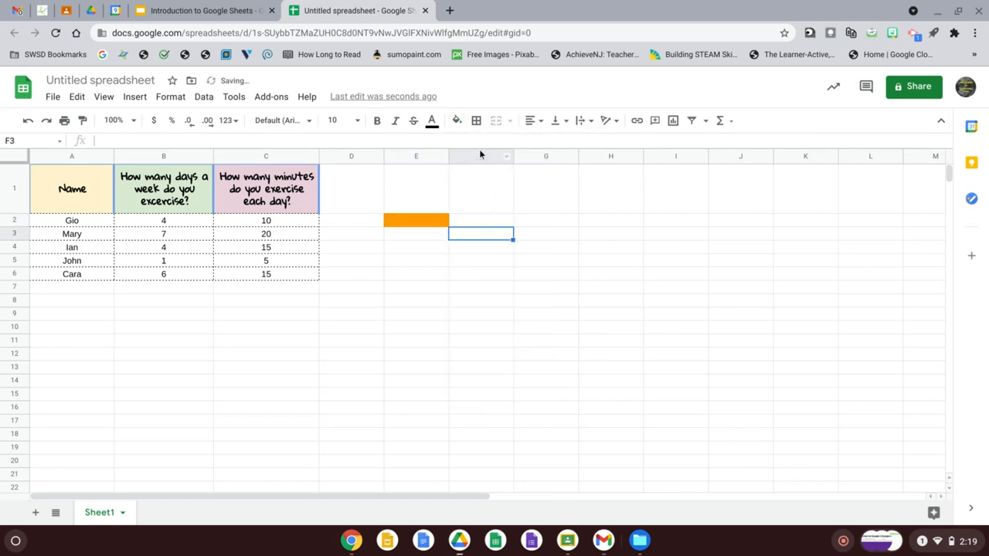
pyautogui.click(456, 121)
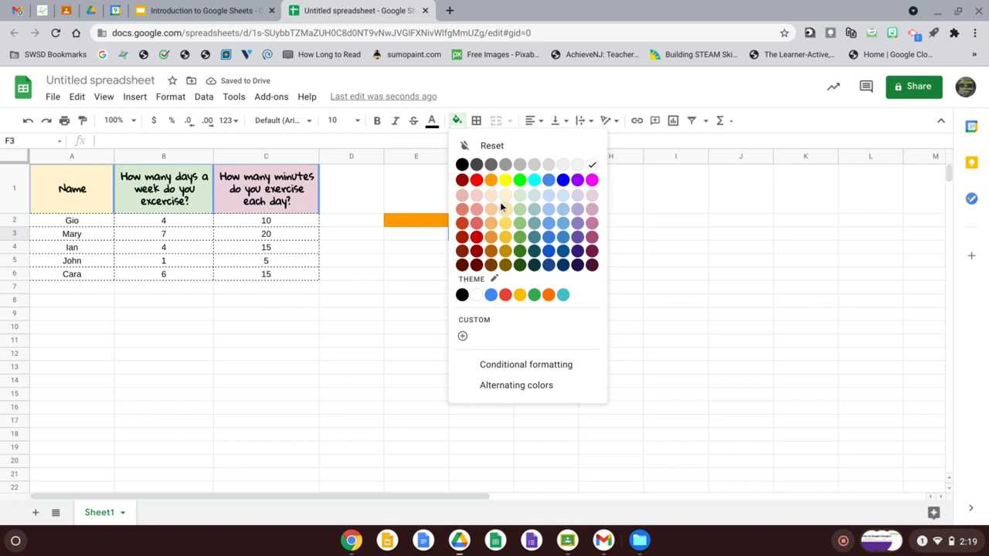
pyautogui.click(506, 224)
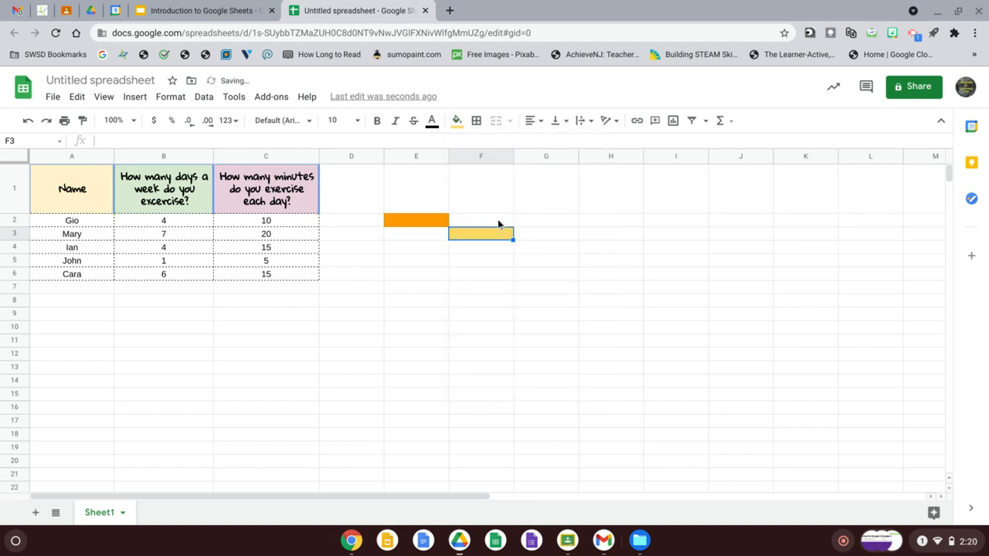
pyautogui.click(498, 219)
pyautogui.click(457, 121)
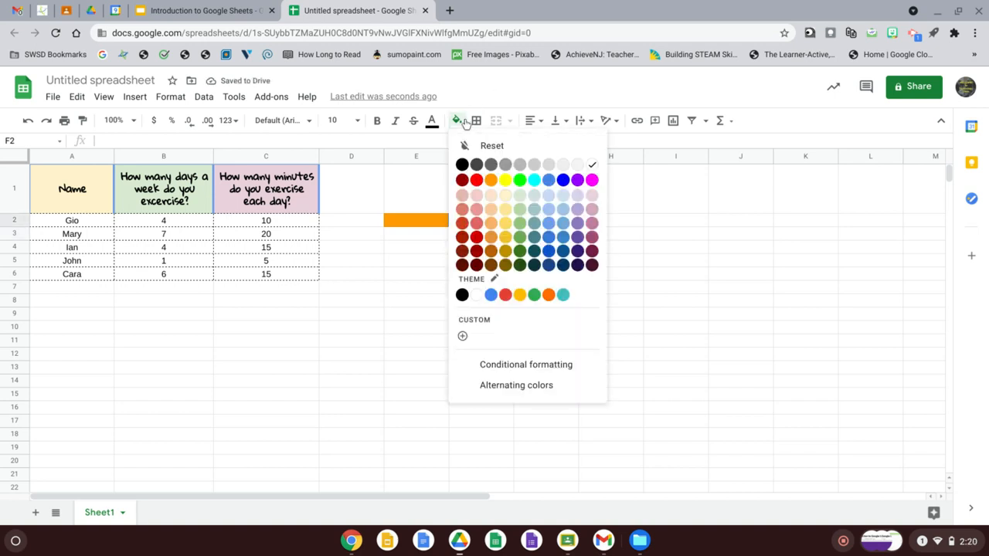
pyautogui.click(536, 182)
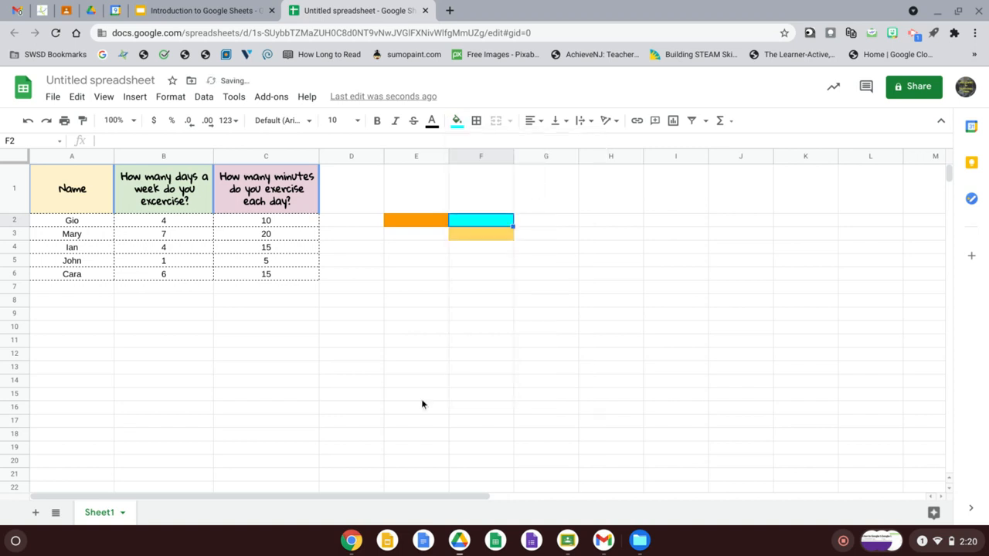
pyautogui.click(422, 400)
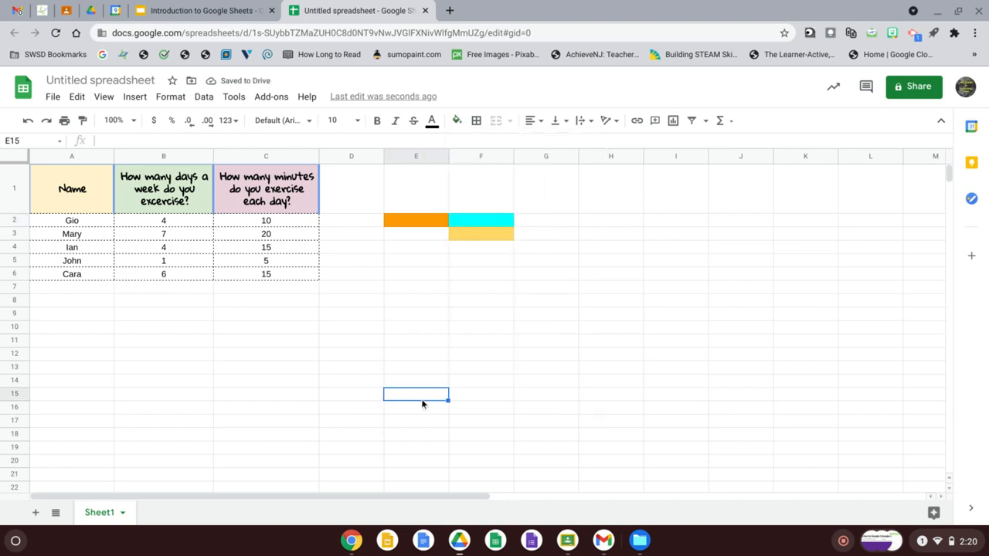